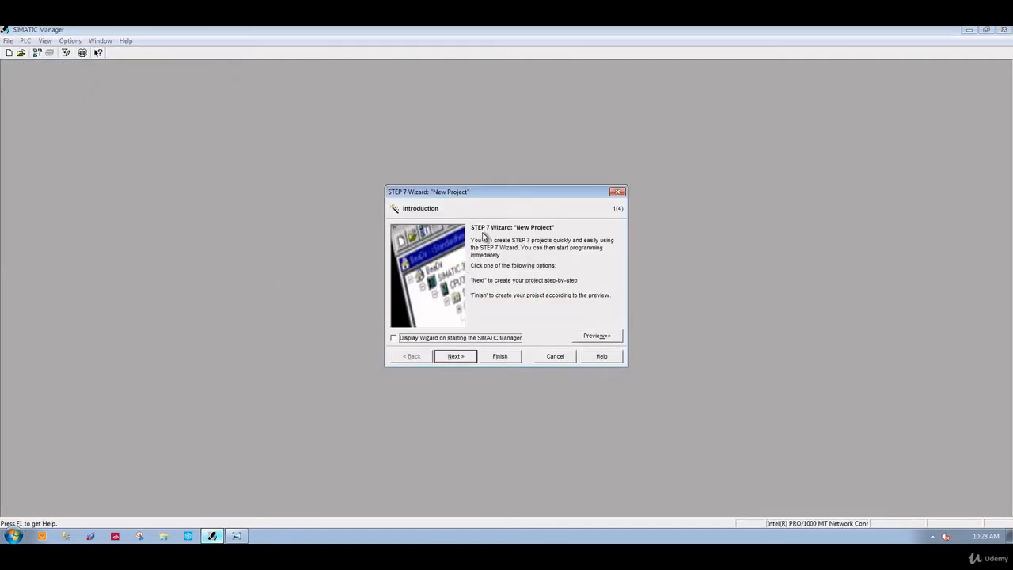
# - Continue past the wizard's introduction and select the CPU414-3 DP with order number 6ES7 414-3XM05-0AB0
pyautogui.click(457, 356)
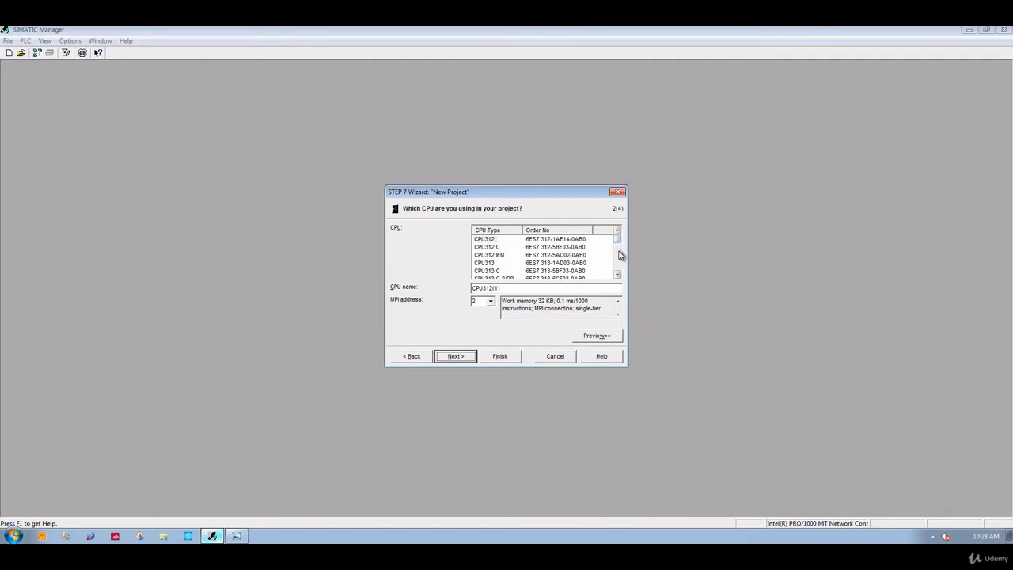
pyautogui.moveTo(616, 239)
pyautogui.mouseDown()
pyautogui.moveTo(617, 280)
pyautogui.moveTo(616, 237)
pyautogui.mouseUp()
pyautogui.scroll(-3, 618, 262)
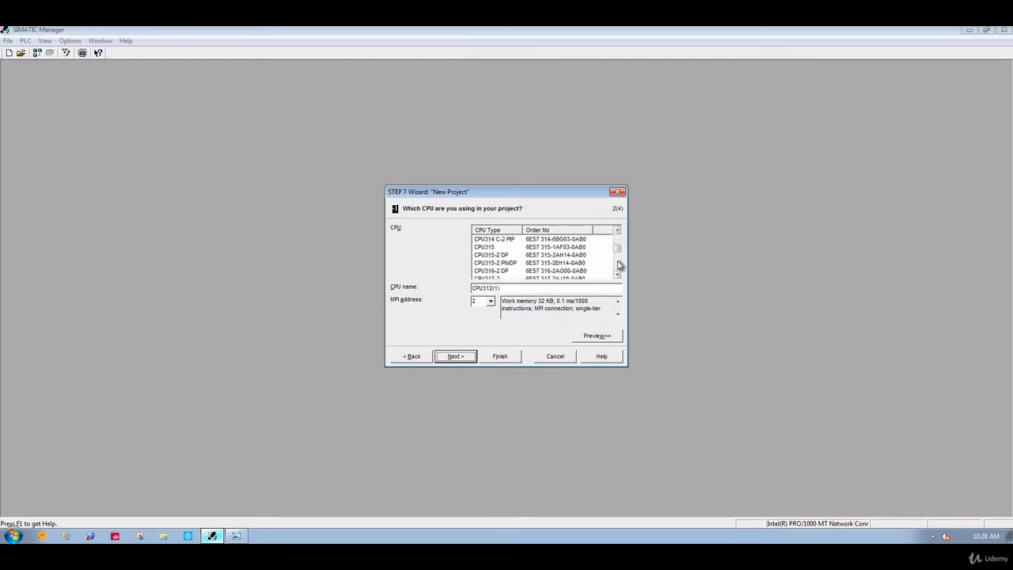
pyautogui.scroll(-4, 619, 265)
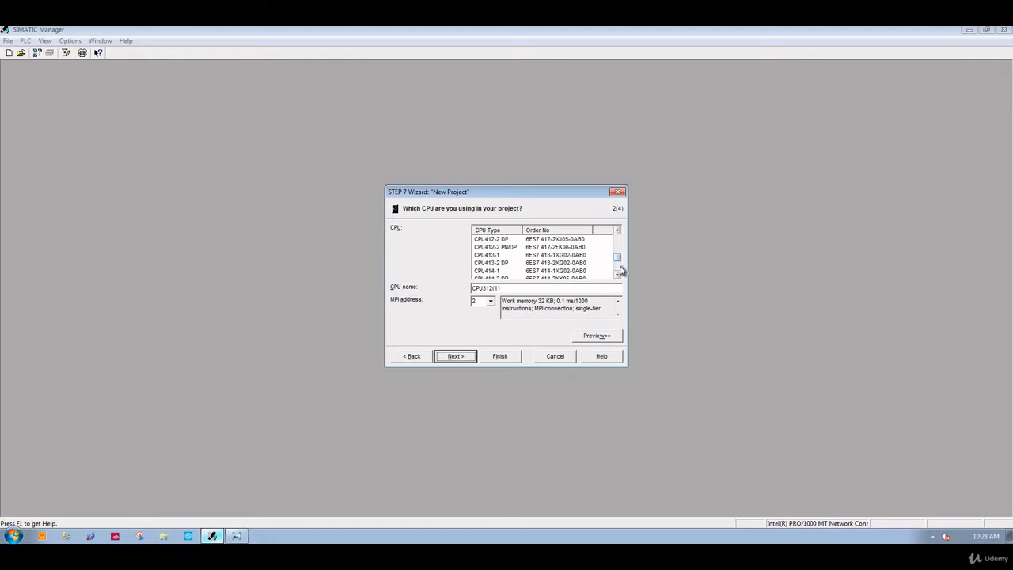
pyautogui.scroll(-2, 621, 270)
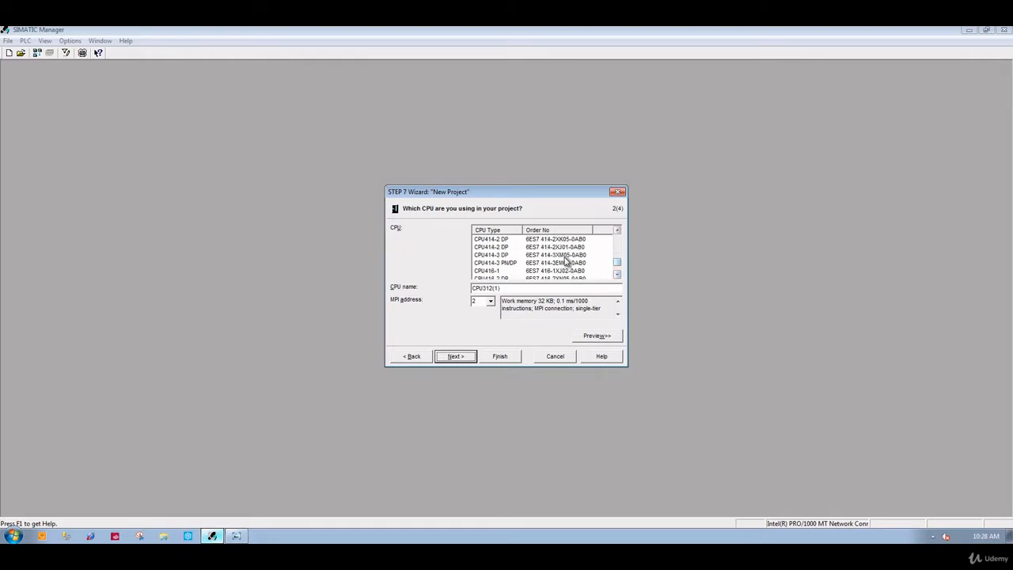
pyautogui.click(502, 255)
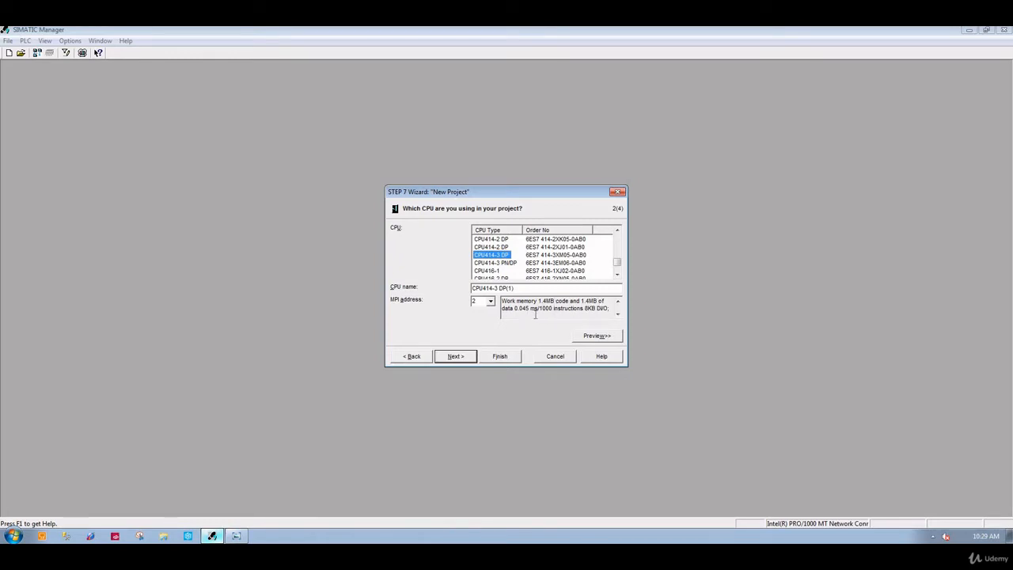
# - Read through the description of the CPU414-3 DP and confirm it as the project's CPU
pyautogui.moveTo(554, 308); pyautogui.dragTo(594, 308)
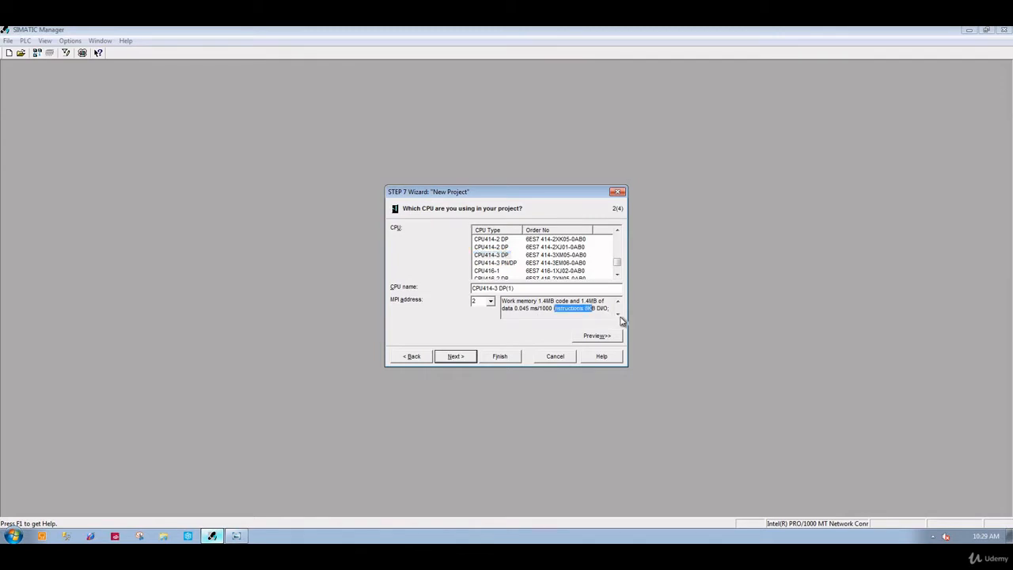
pyautogui.click(617, 314)
pyautogui.click(617, 314)
pyautogui.click(617, 314)
pyautogui.click(618, 314)
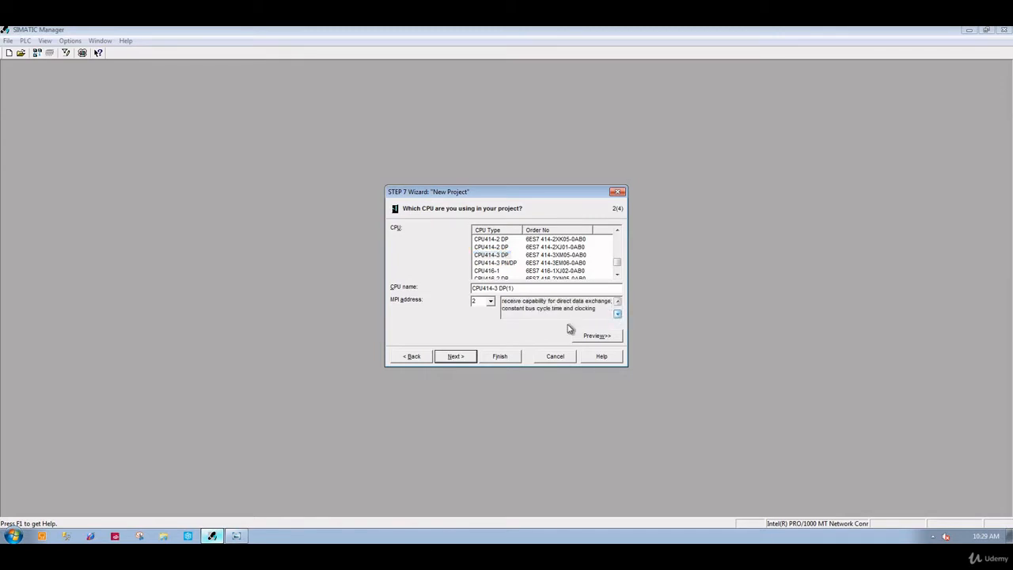
pyautogui.click(618, 314)
pyautogui.click(496, 257)
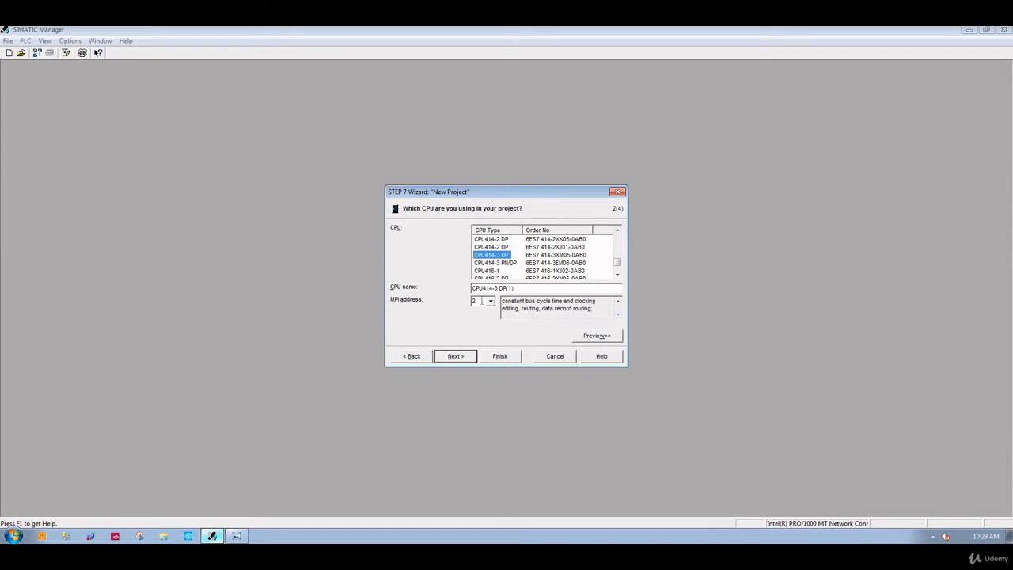
pyautogui.click(456, 357)
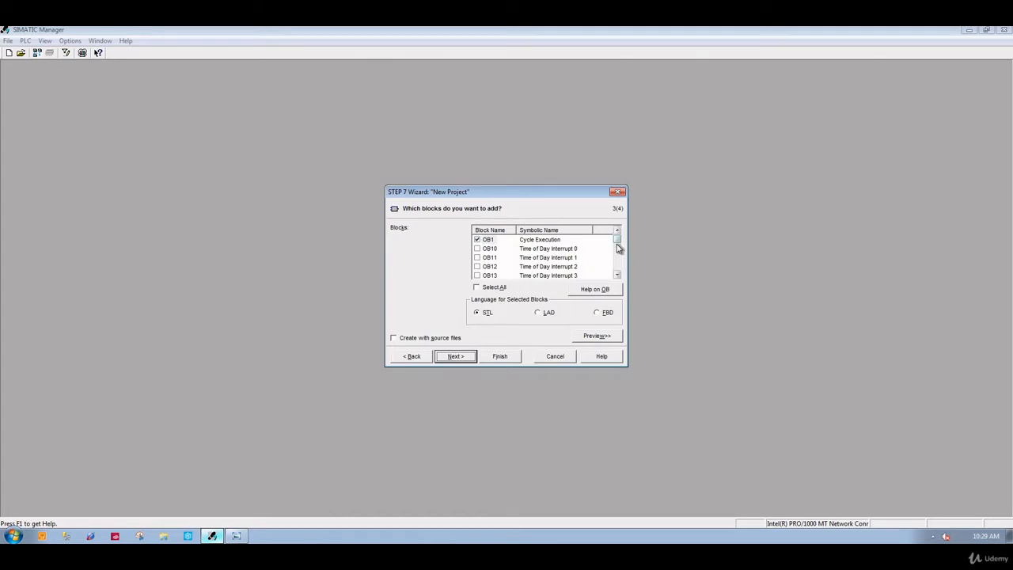
# - Add the Cyclic Interrupt 5 block OB35 to the blocks created with the project
pyautogui.moveTo(618, 247)
pyautogui.mouseDown()
pyautogui.moveTo(619, 276)
pyautogui.moveTo(616, 237)
pyautogui.moveTo(599, 246)
pyautogui.mouseUp()
pyautogui.scroll(-10, 618, 266)
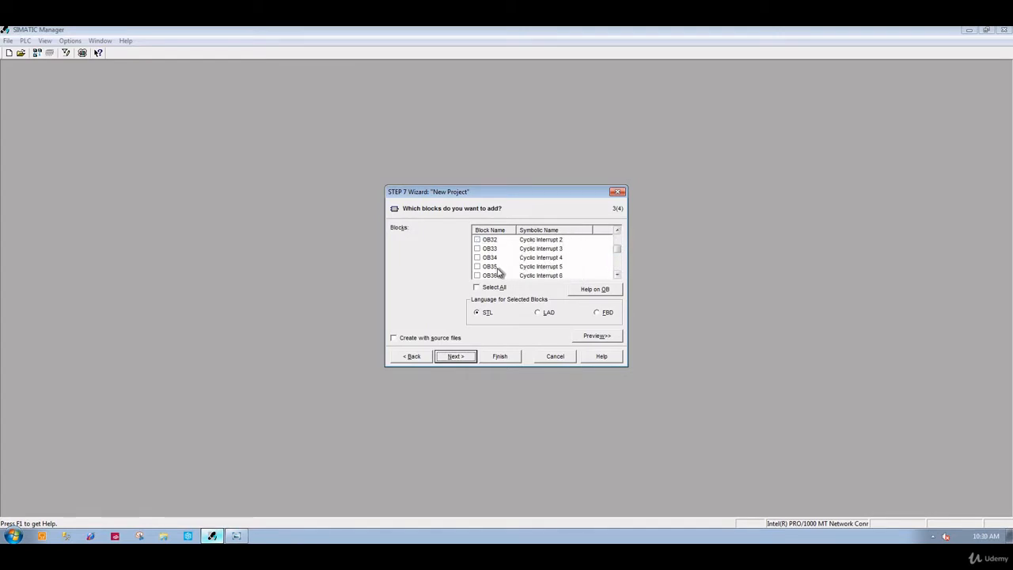
pyautogui.click(497, 266)
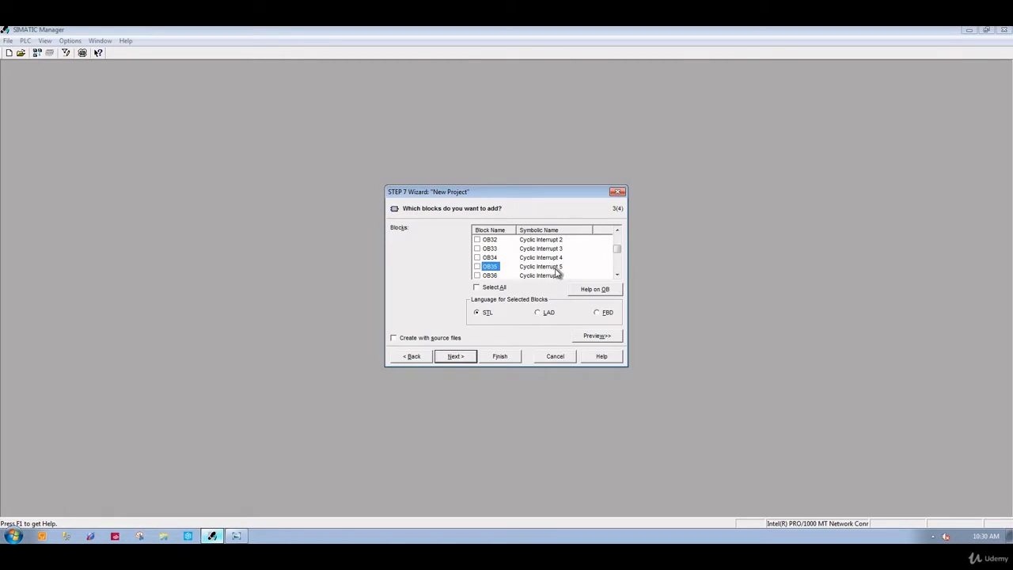
pyautogui.click(477, 267)
# - Add the fault blocks OB82 (I/O Point Fault 1) and OB84 (CPU Fault) to the project
pyautogui.scroll(-7, 620, 267)
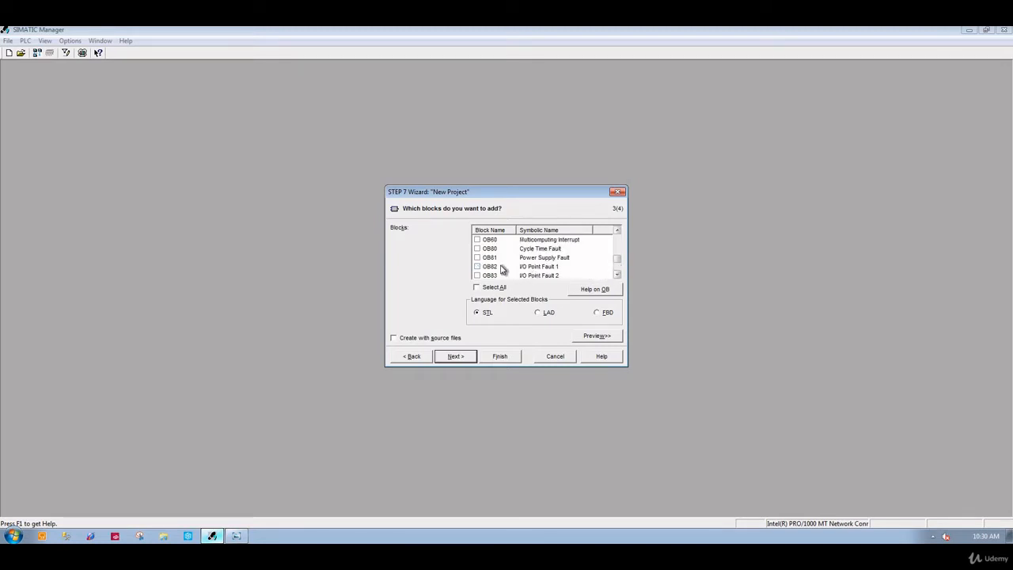
pyautogui.click(491, 267)
pyautogui.click(477, 266)
pyautogui.click(617, 274)
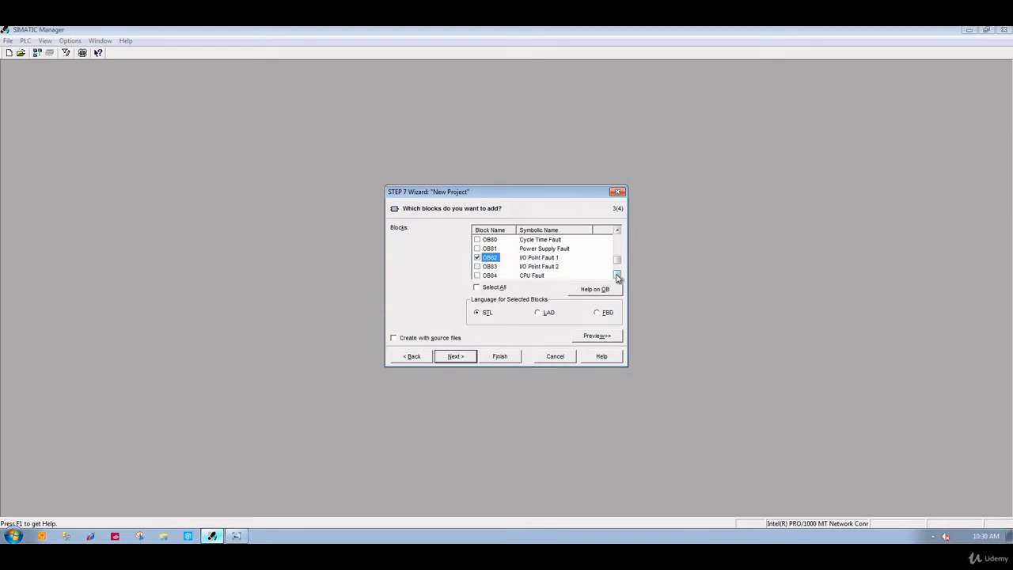
pyautogui.click(618, 275)
pyautogui.click(478, 267)
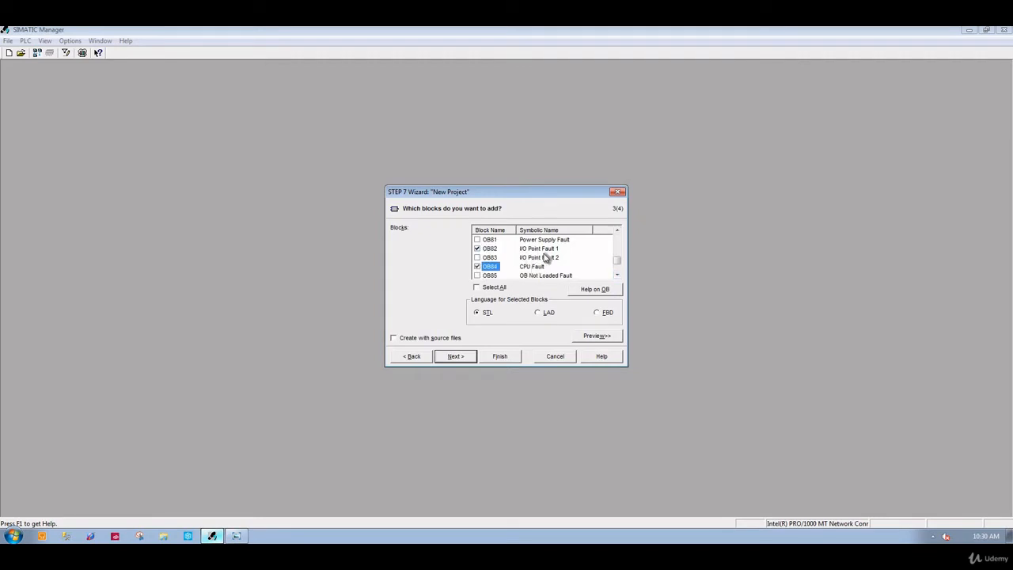
# - Add the restart blocks OB100, OB101 and OB102 and confirm the block selection
pyautogui.click(617, 274)
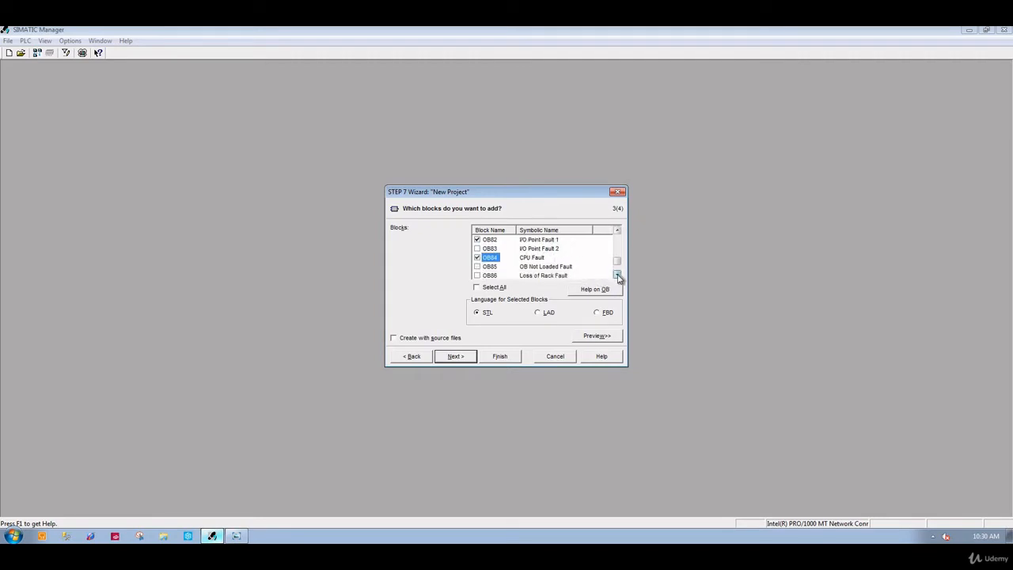
pyautogui.click(617, 274)
pyautogui.click(617, 275)
pyautogui.click(617, 275)
pyautogui.click(617, 275)
pyautogui.click(617, 275)
pyautogui.click(617, 274)
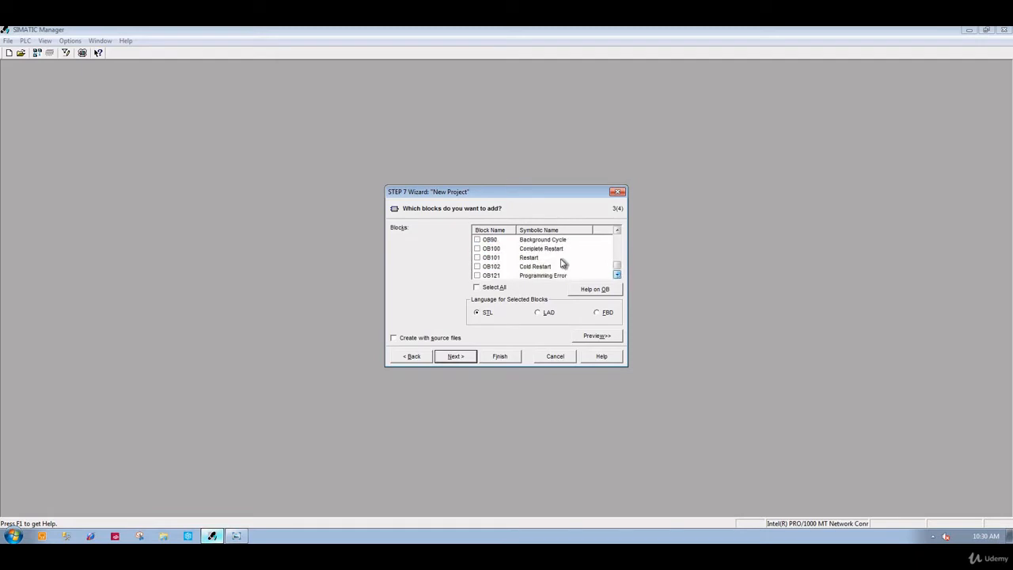
pyautogui.click(485, 259)
pyautogui.click(478, 249)
pyautogui.click(478, 257)
pyautogui.click(477, 267)
pyautogui.click(449, 357)
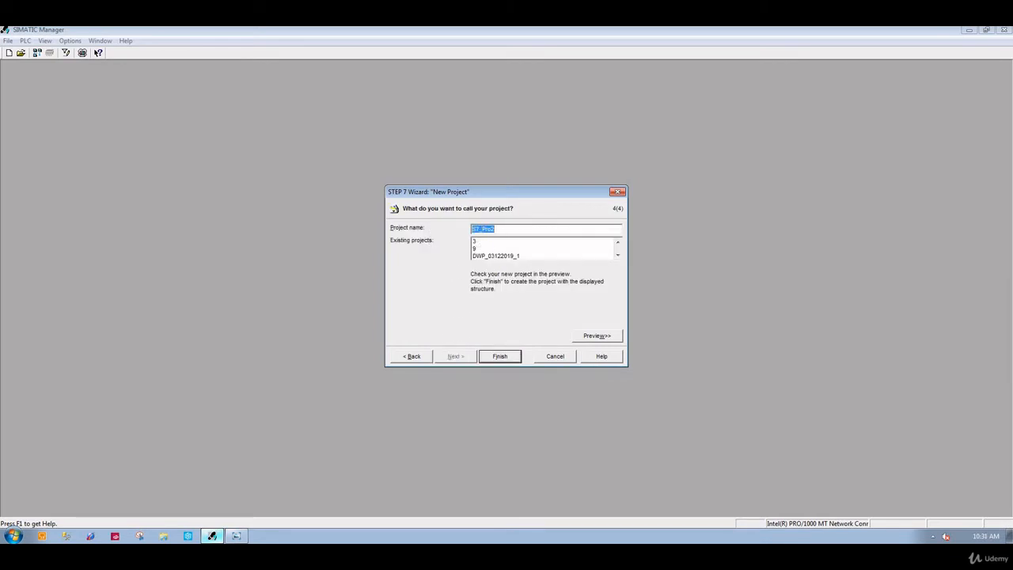
# - Name the project Training_1 and finish creating it
pyautogui.write('Training')
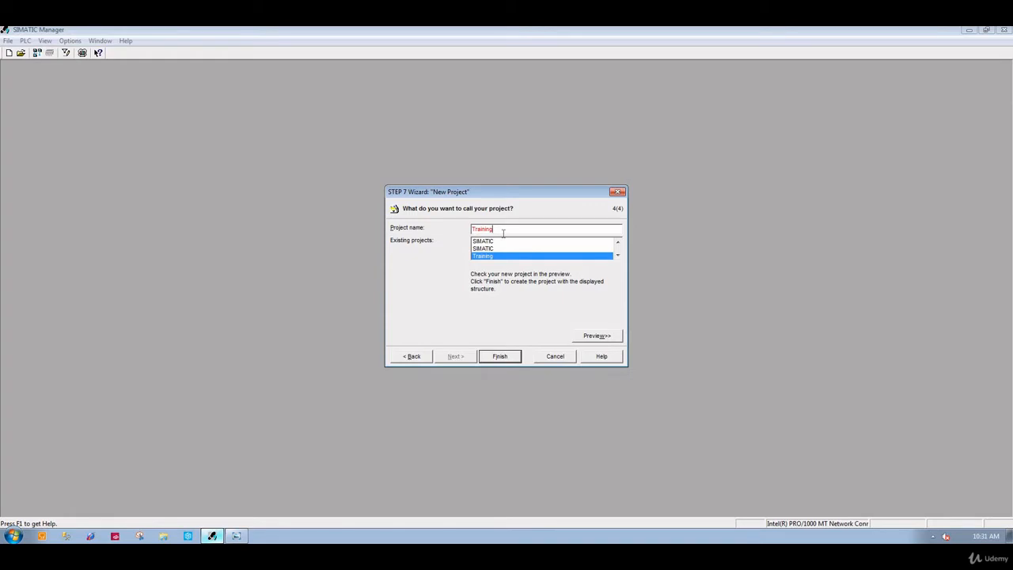
pyautogui.write('_1')
pyautogui.click(509, 360)
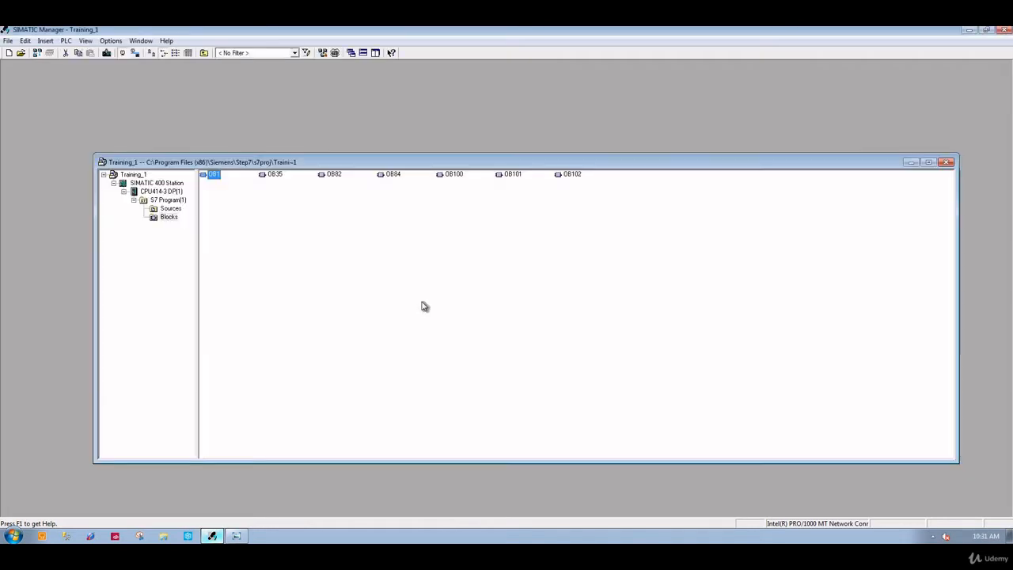
# - Maximize the Training_1 project window and show its objects in the detailed list view
pyautogui.doubleClick(341, 163)
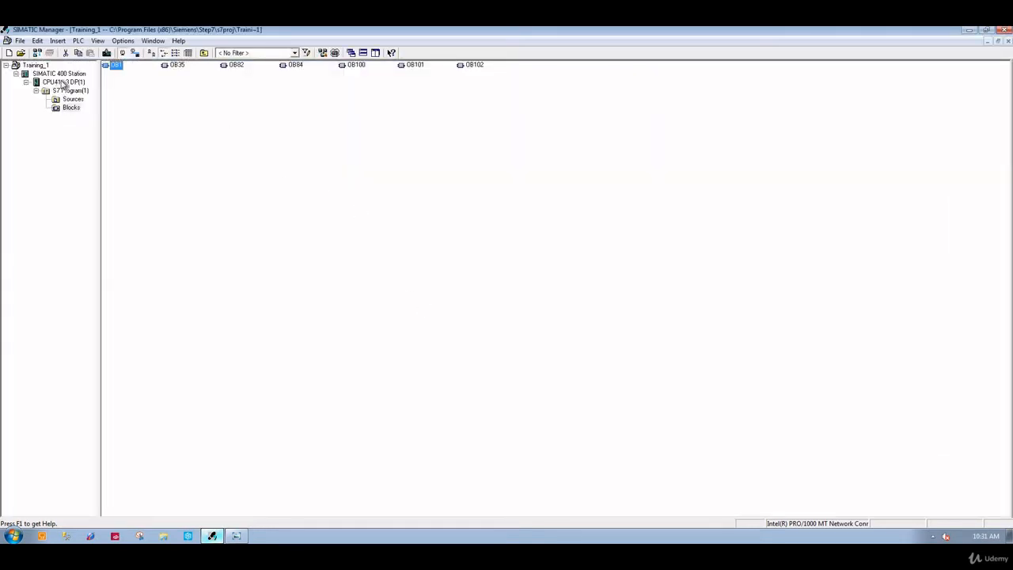
pyautogui.click(188, 52)
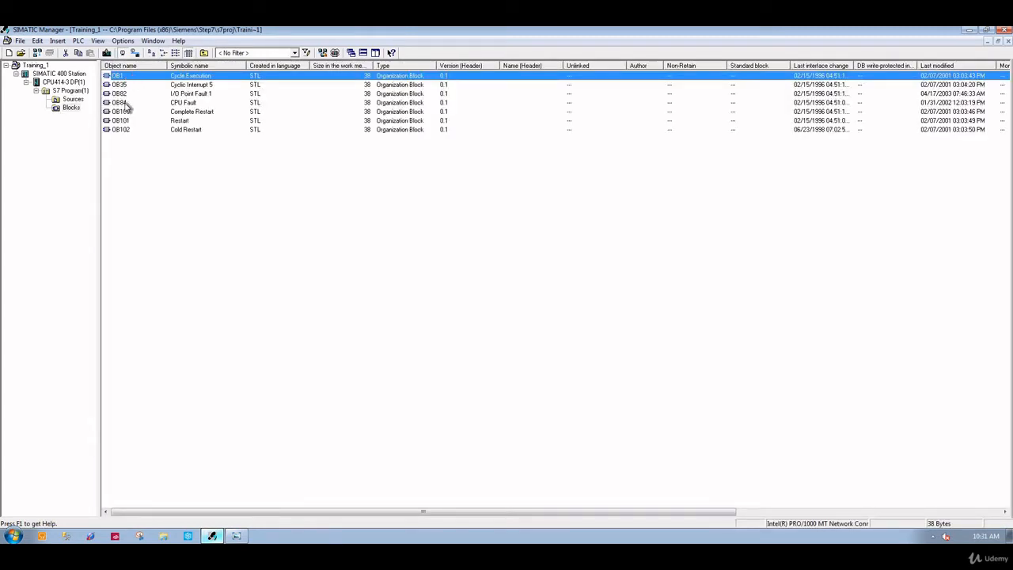
# - Examine the contents of the SIMATIC 400 Station, the CPU, the S7 program, and its Sources and Blocks folders
pyautogui.click(60, 74)
pyautogui.click(65, 82)
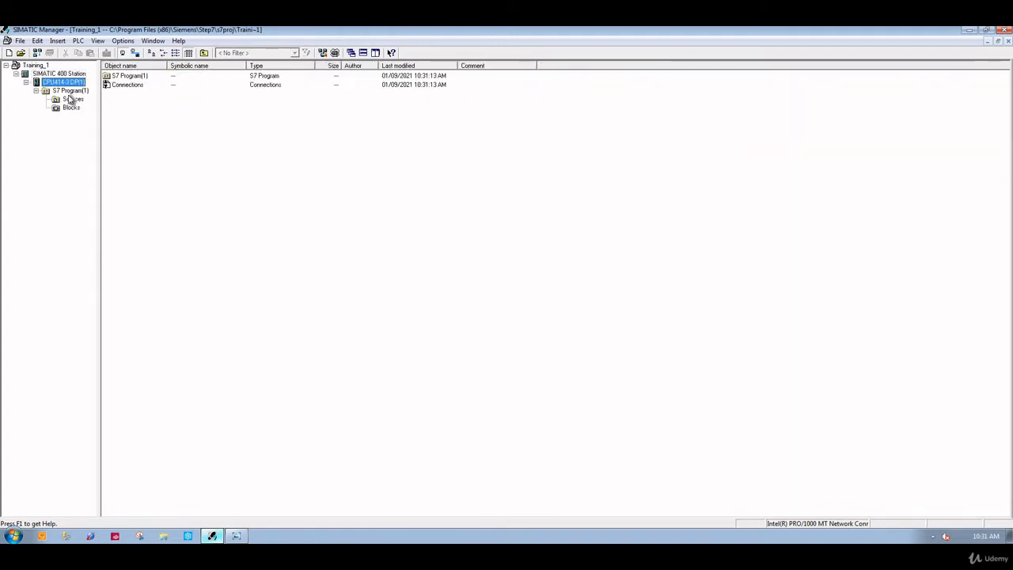
pyautogui.click(70, 90)
pyautogui.click(72, 99)
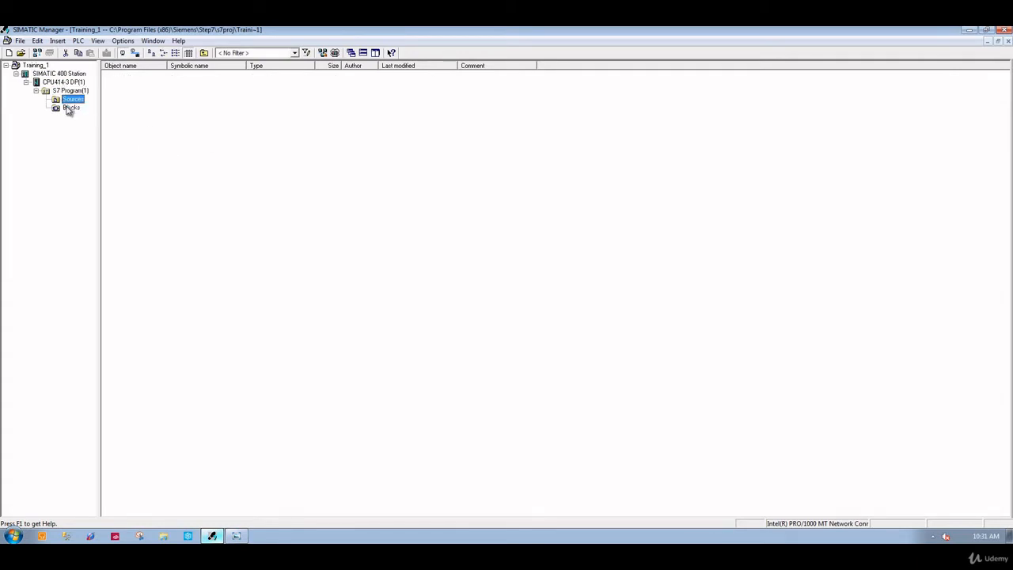
pyautogui.click(70, 108)
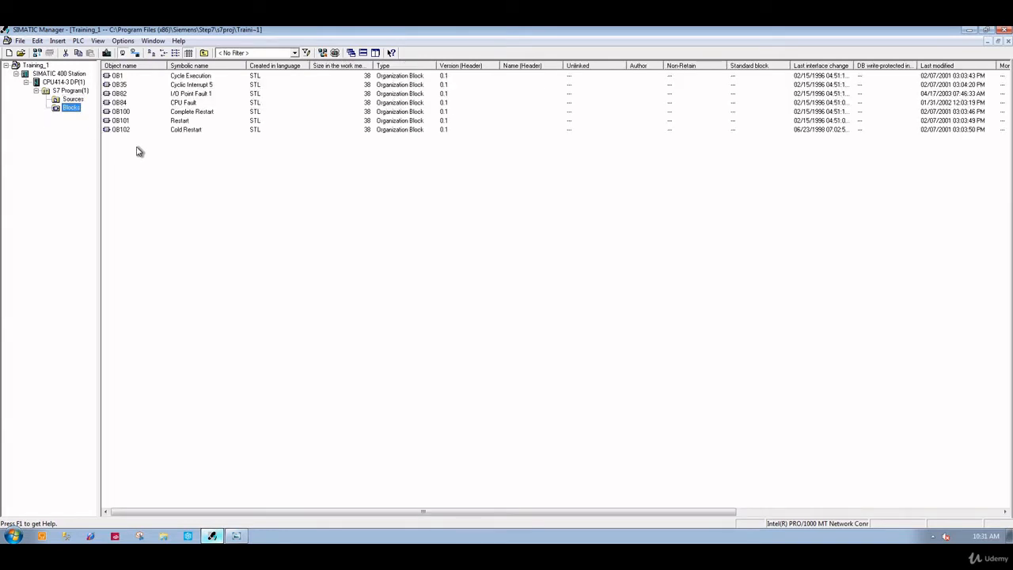
pyautogui.rightClick(70, 111)
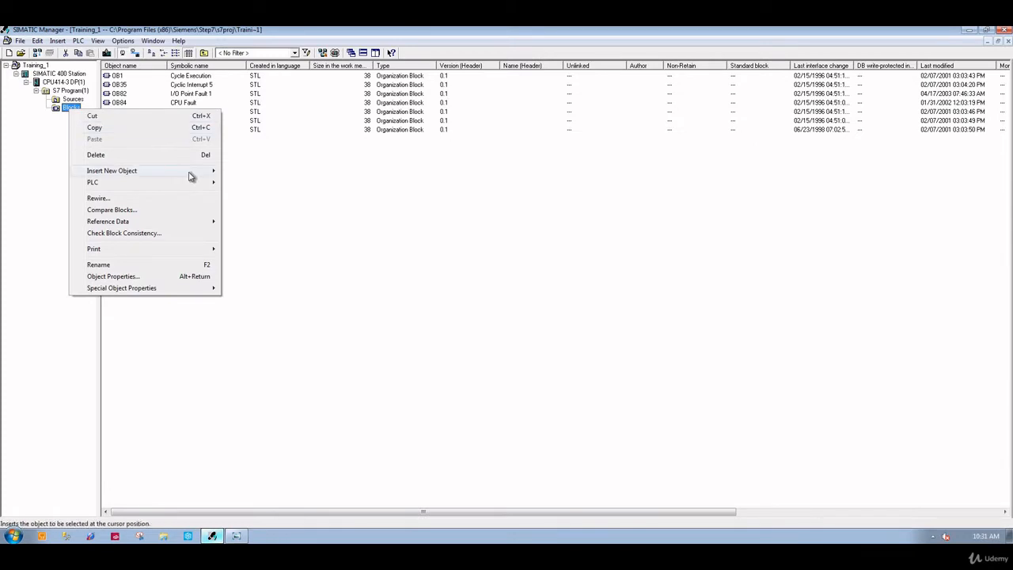
pyautogui.moveTo(190, 173)
pyautogui.click(266, 183)
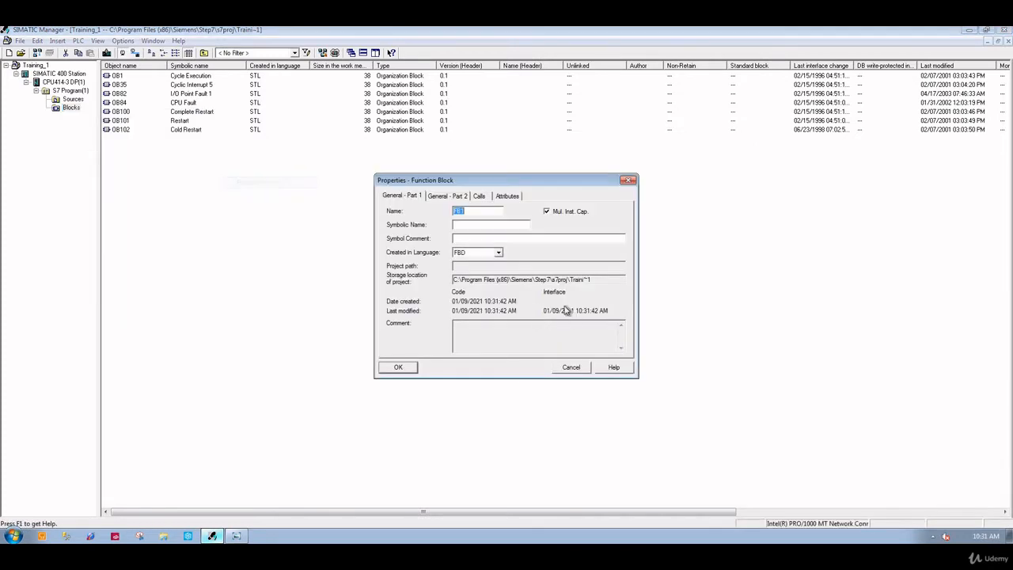
pyautogui.click(567, 371)
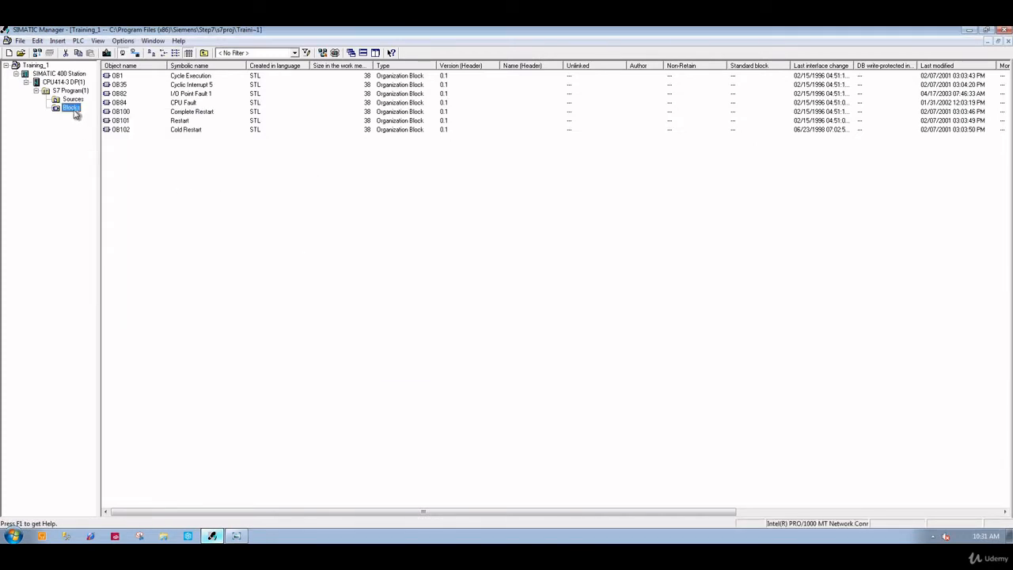
# - Examine the types of new objects that can be inserted into the Blocks folder
pyautogui.rightClick(76, 111)
pyautogui.moveTo(168, 172)
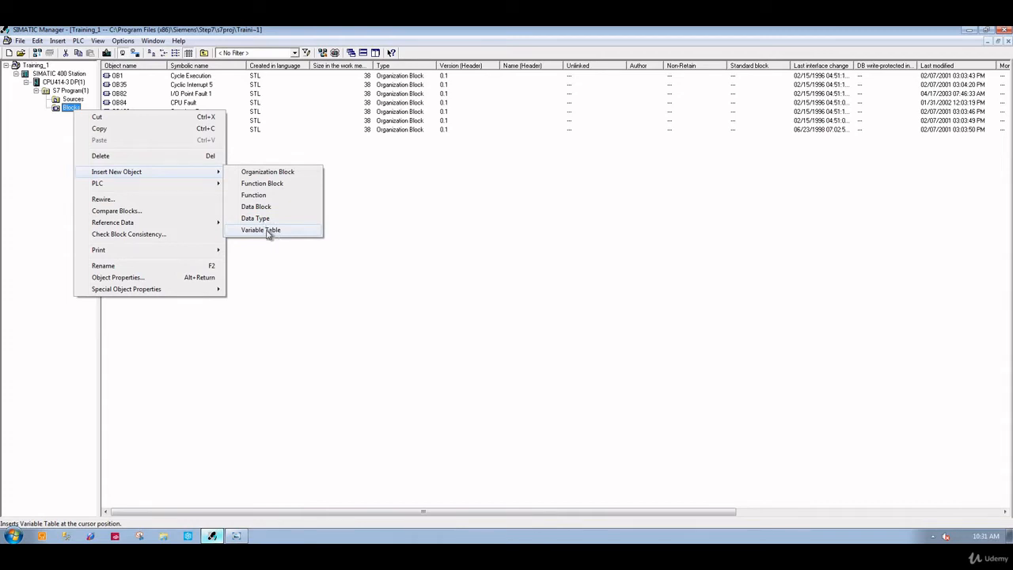
pyautogui.click(256, 149)
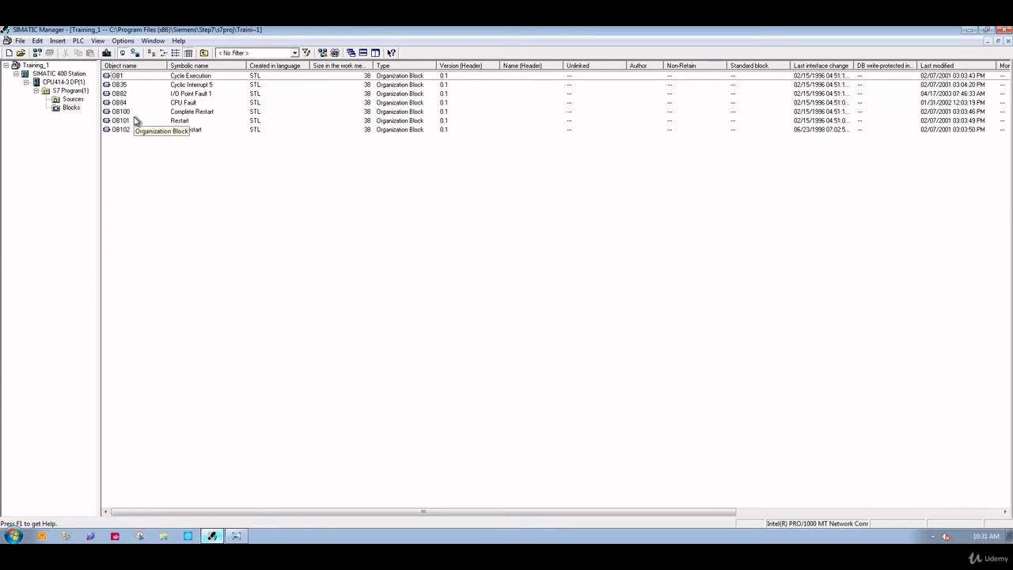
# - Open the hardware configuration of the SIMATIC 400 Station
pyautogui.click(70, 75)
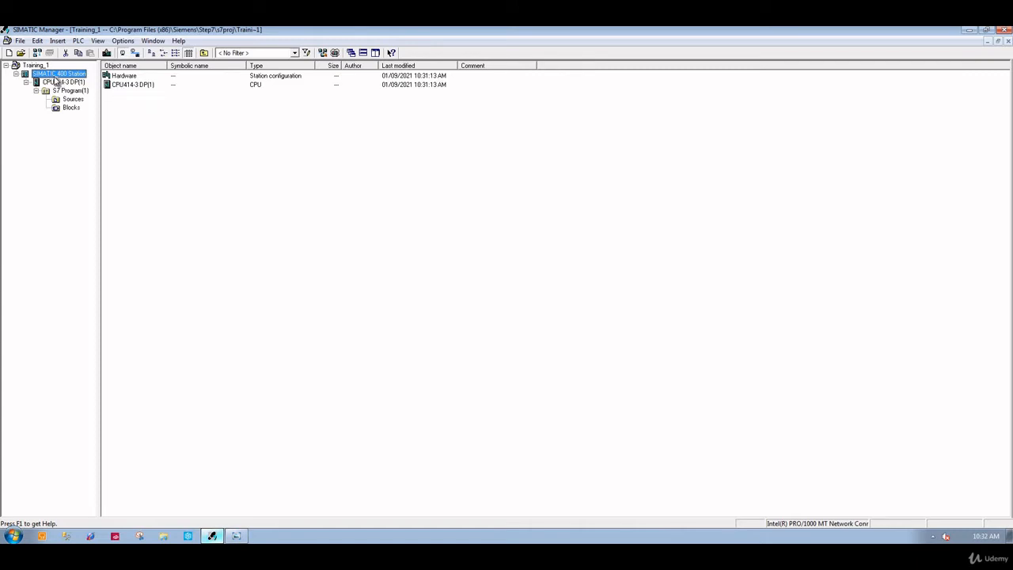
pyautogui.doubleClick(124, 76)
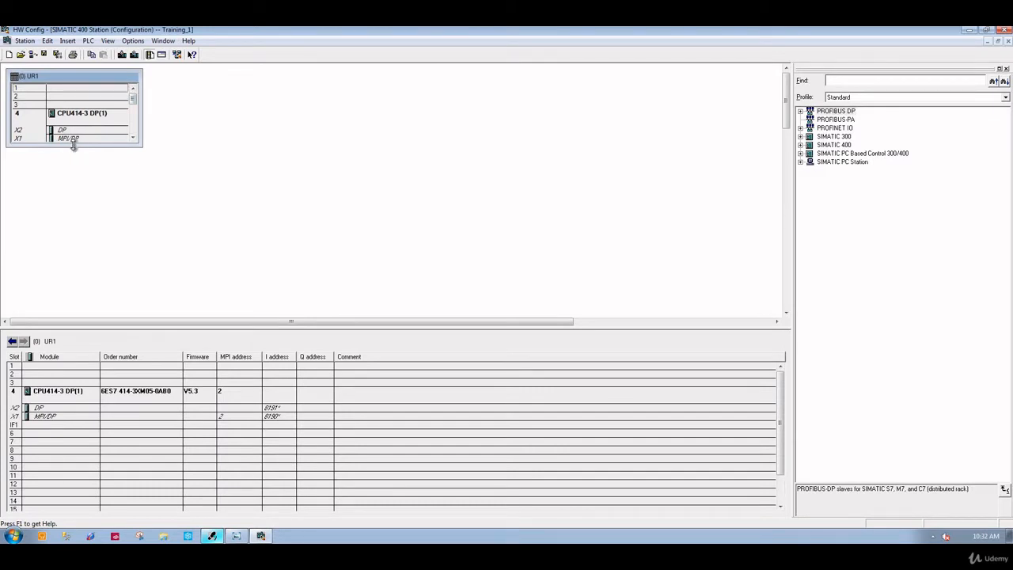
# - Enlarge the UR1 rack window until all 18 slots fit, and try to widen it
pyautogui.moveTo(73, 145); pyautogui.dragTo(93, 284)
pyautogui.doubleClick(126, 73)
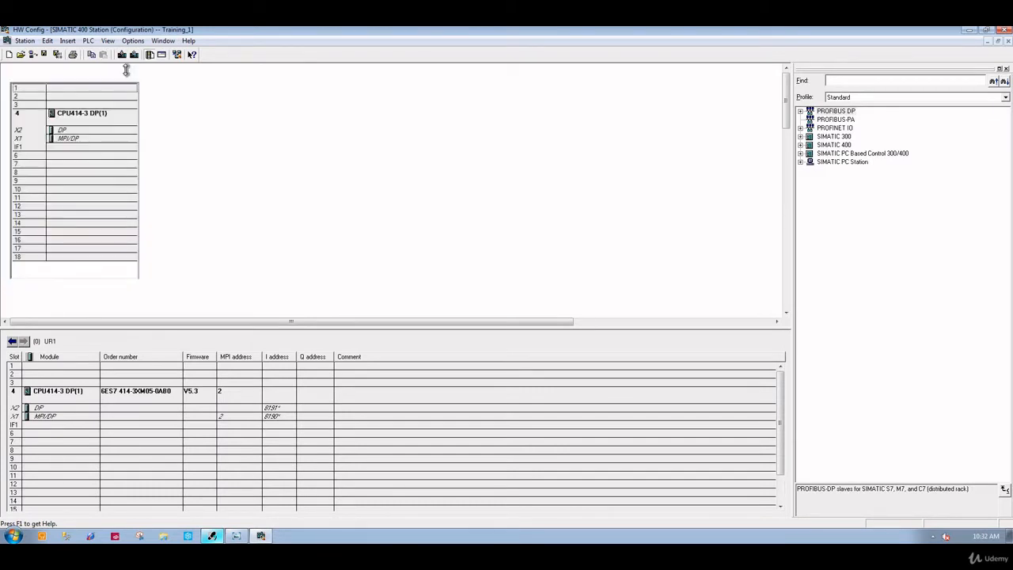
pyautogui.click(124, 70)
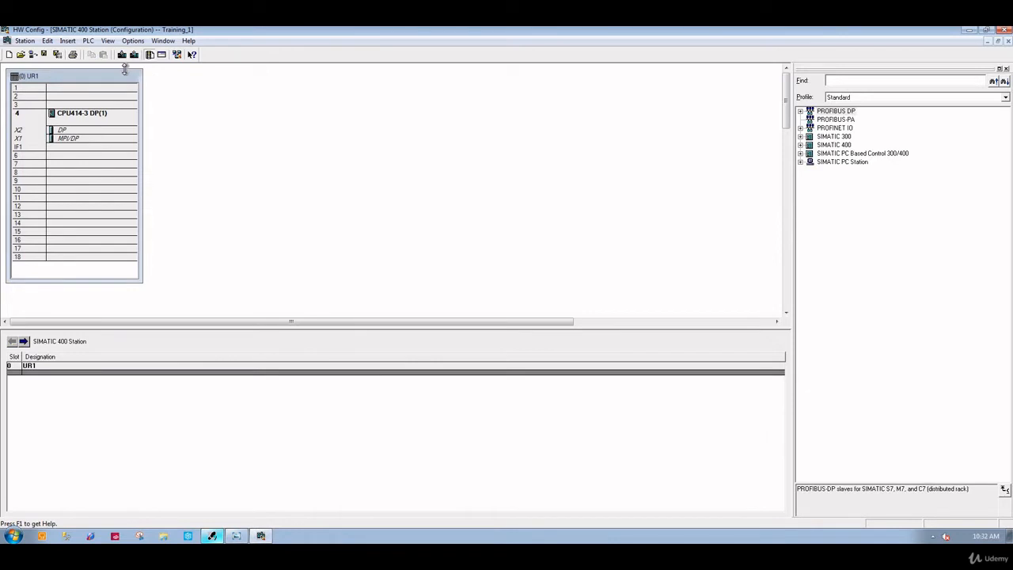
pyautogui.click(141, 77)
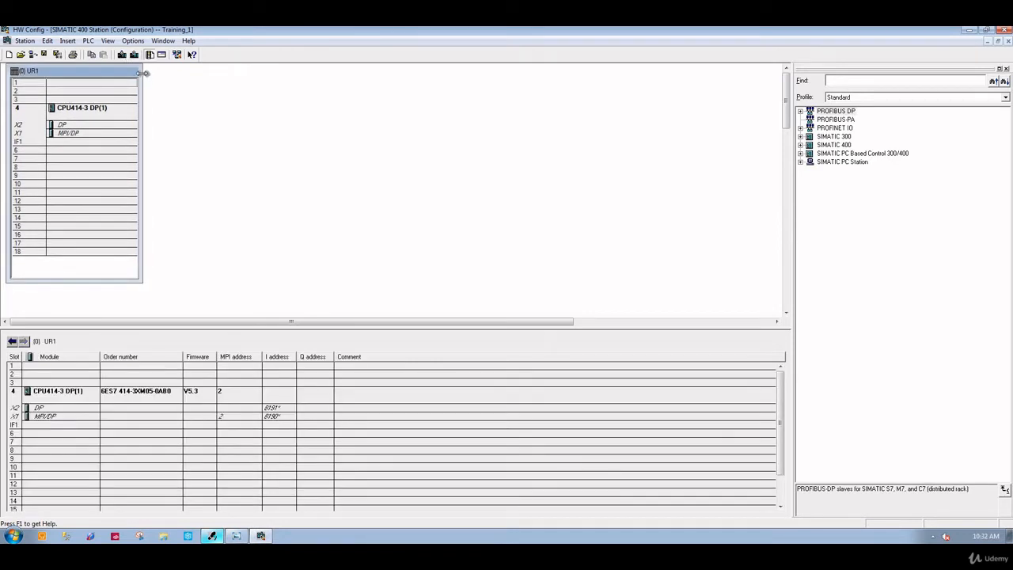
pyautogui.moveTo(156, 72); pyautogui.dragTo(170, 75)
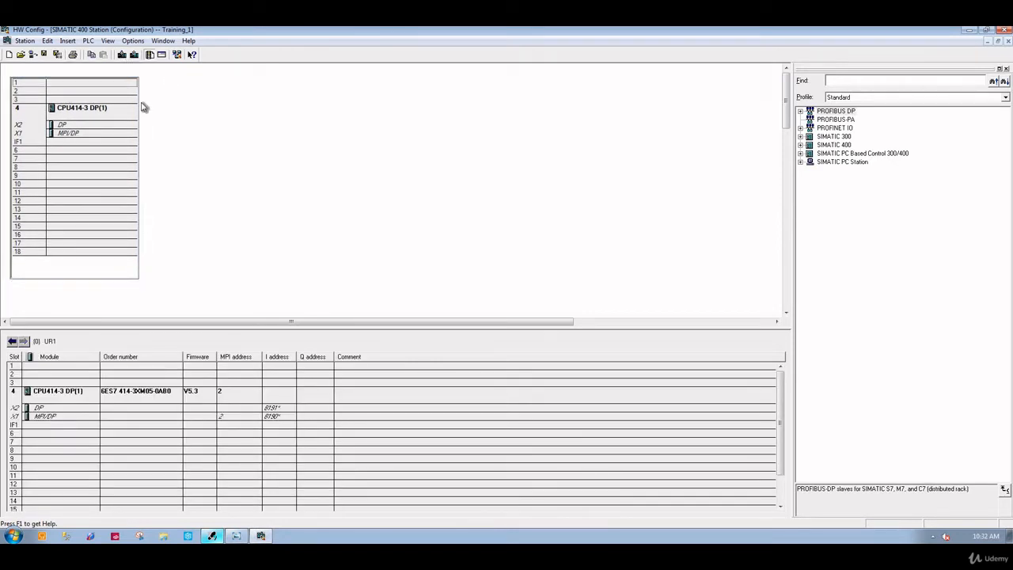
# - Select slot 1 of the UR1 rack and list the Standard PS-400 power supplies from the SIMATIC 400 catalog
pyautogui.click(99, 115)
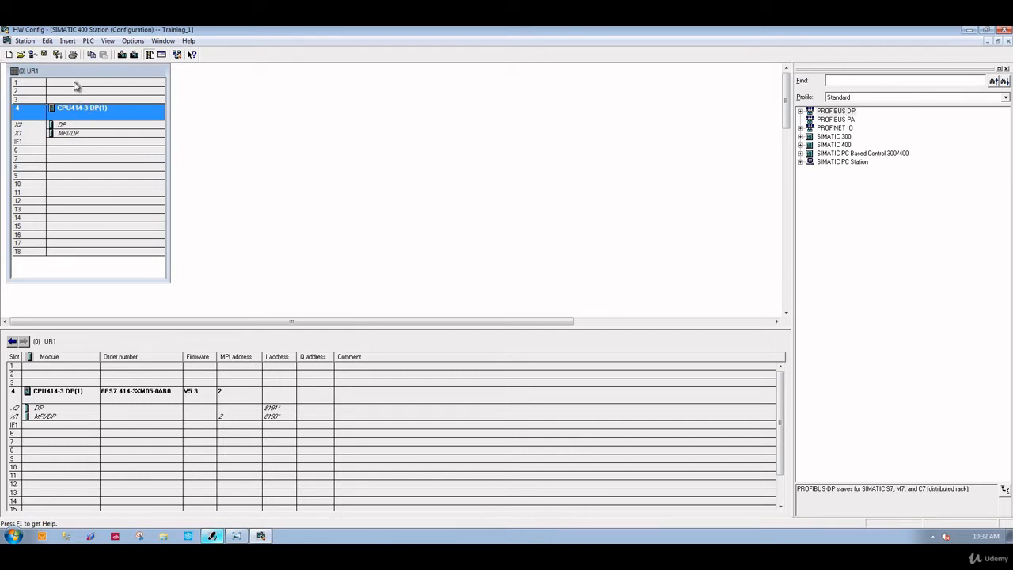
pyautogui.click(68, 82)
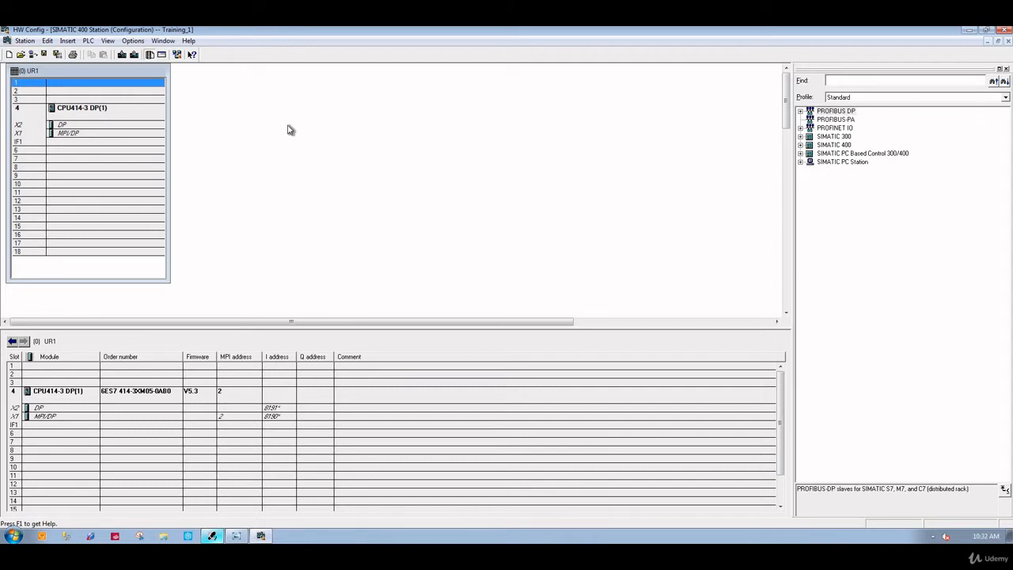
pyautogui.click(800, 145)
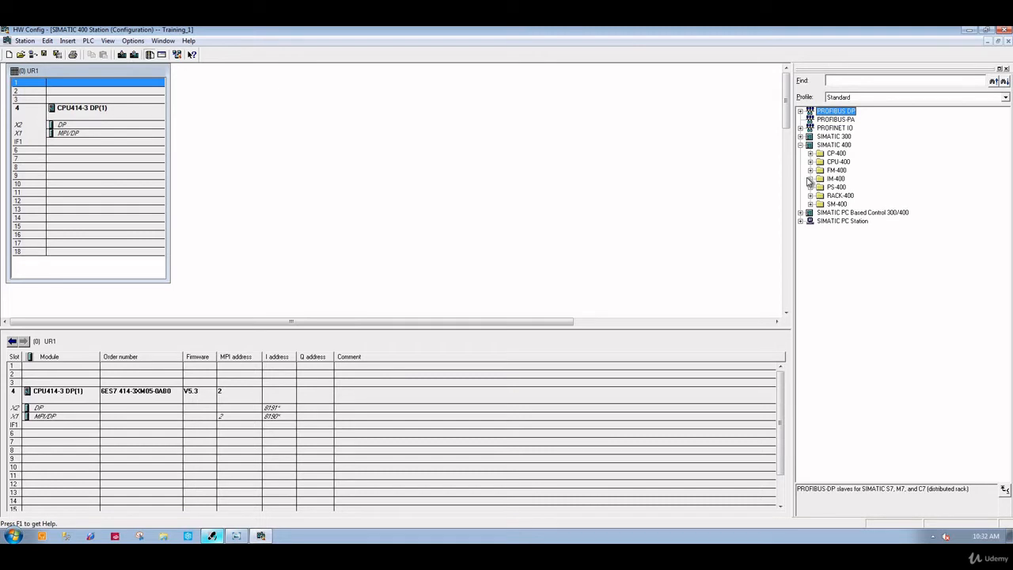
pyautogui.click(810, 188)
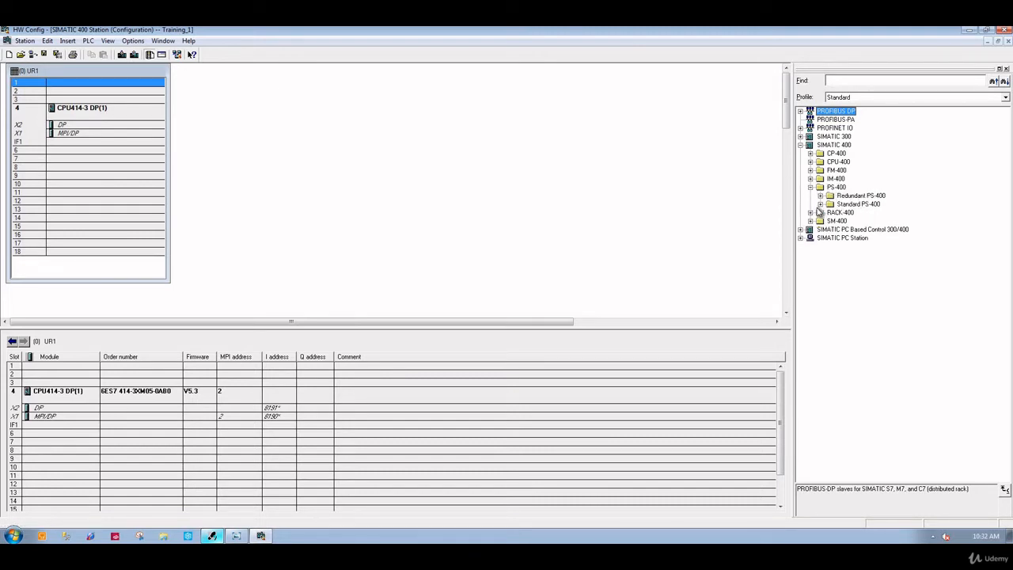
pyautogui.click(821, 205)
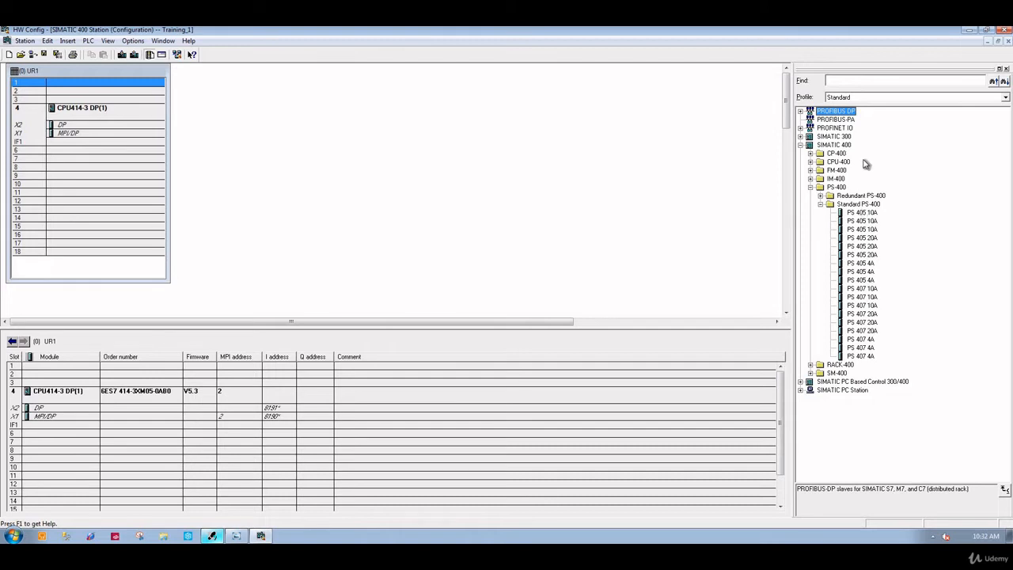
# - Compare the PS 405 and PS 407 10A descriptions and place the PS 407 10A (6ES7 407-0KA00-0AA0) in slot 1
pyautogui.click(856, 213)
pyautogui.press('Down')
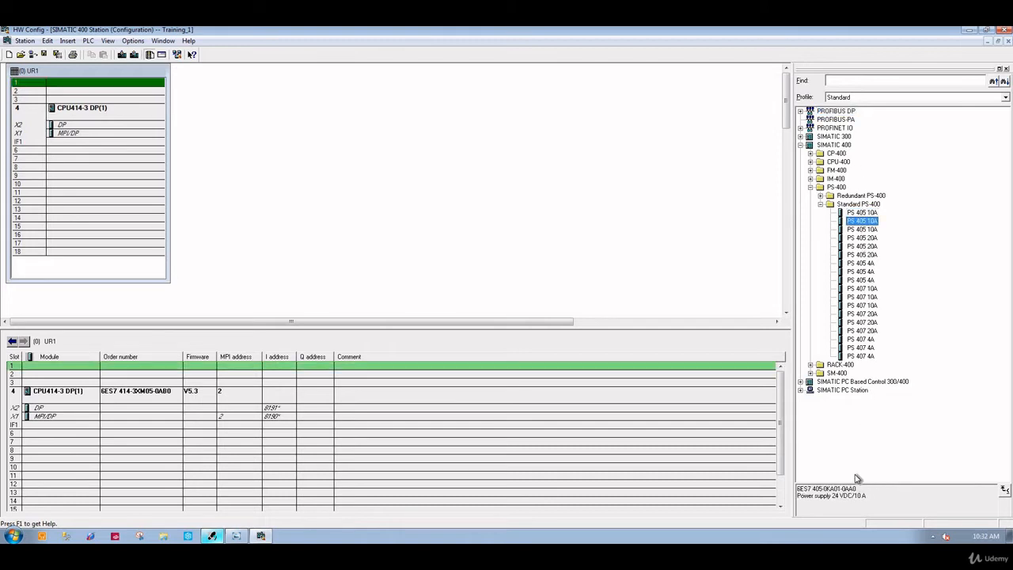
pyautogui.moveTo(803, 488); pyautogui.dragTo(808, 488)
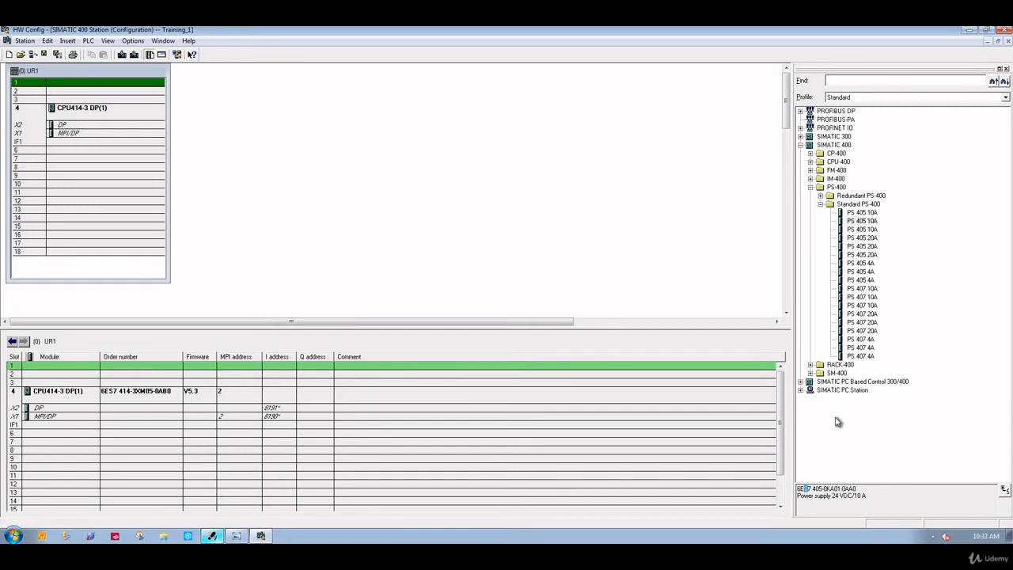
pyautogui.click(863, 289)
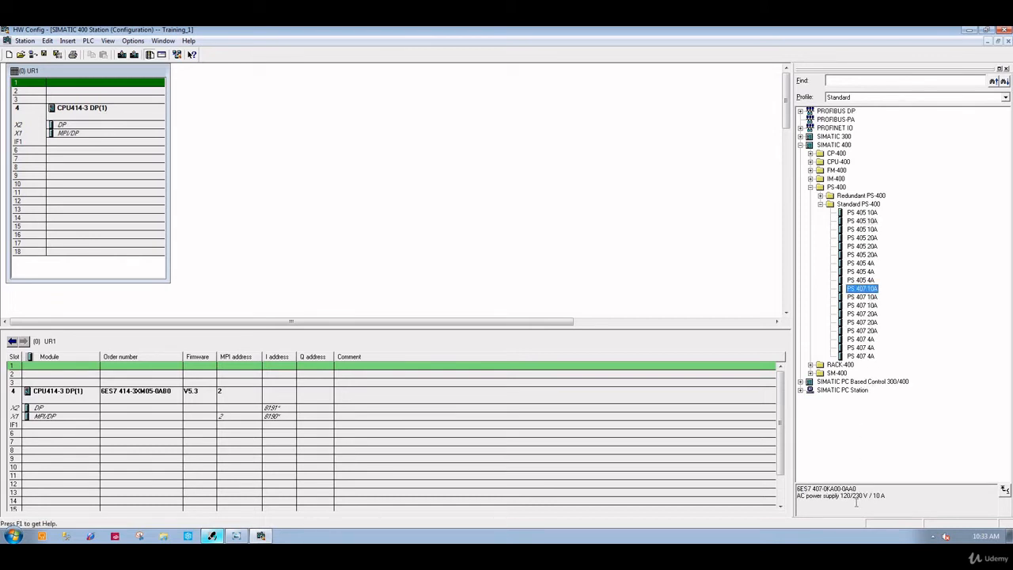
pyautogui.click(869, 298)
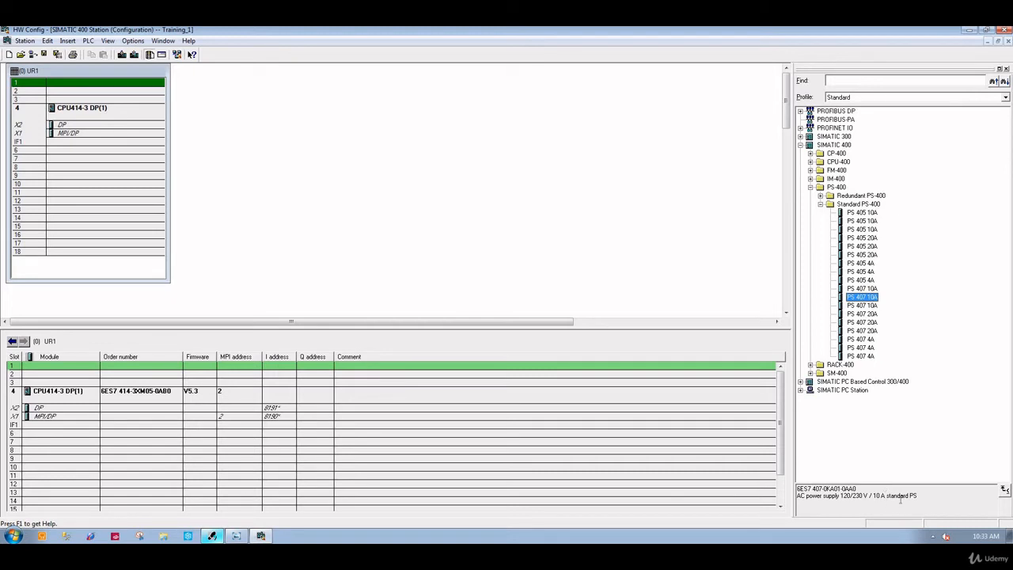
pyautogui.click(866, 288)
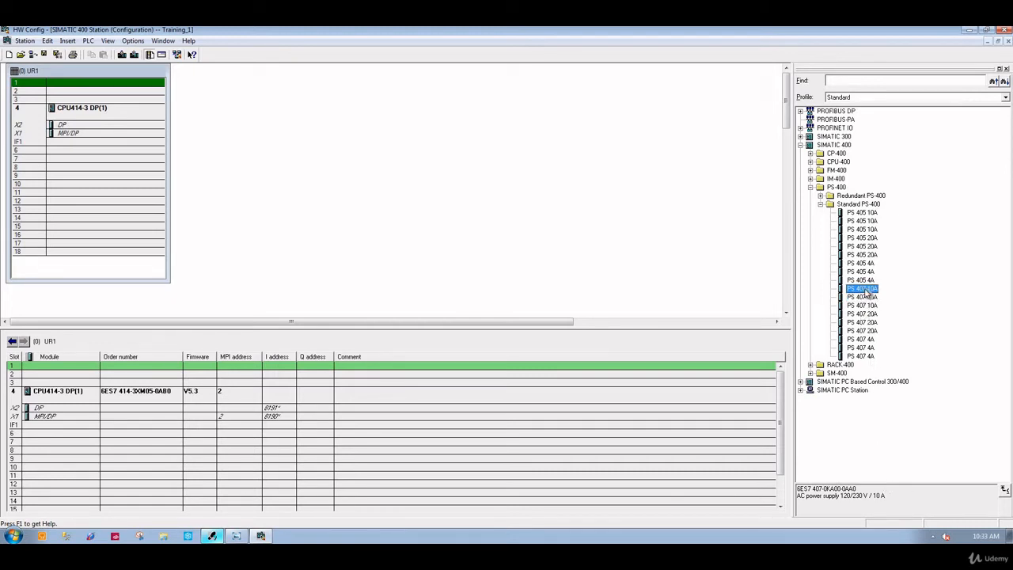
pyautogui.moveTo(867, 293); pyautogui.dragTo(80, 82)
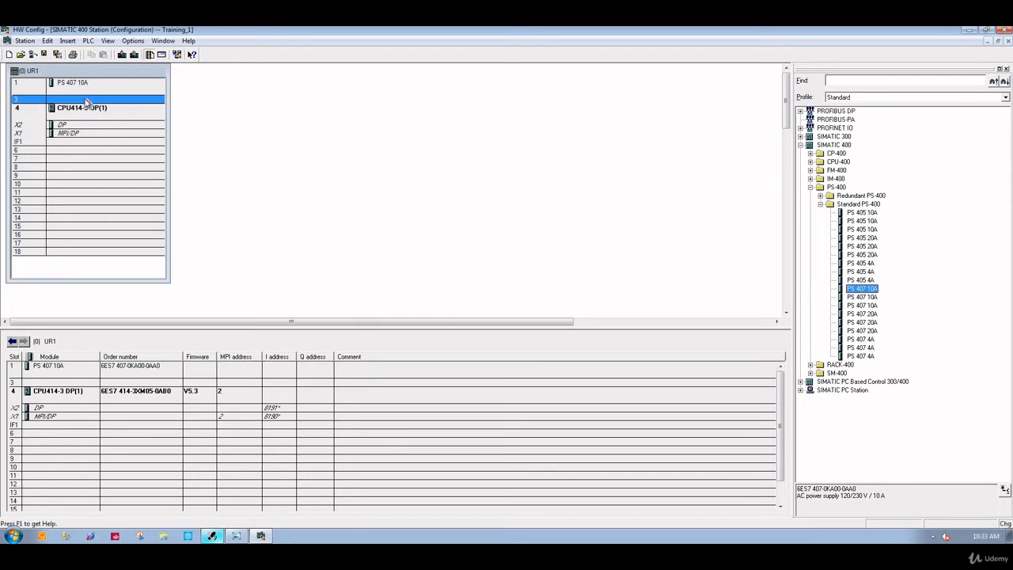
# - Insert three DI32xDC 24V digital input modules from DI-400 (6ES7 421-1BL00-0AA0) into slots 7, 8 and 9 of the rack
pyautogui.click(90, 151)
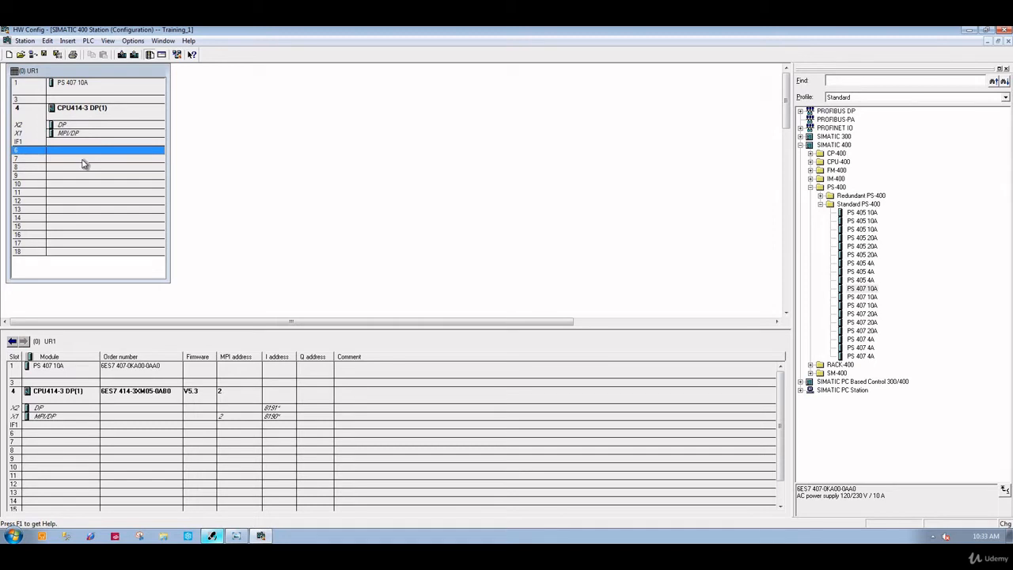
pyautogui.click(80, 167)
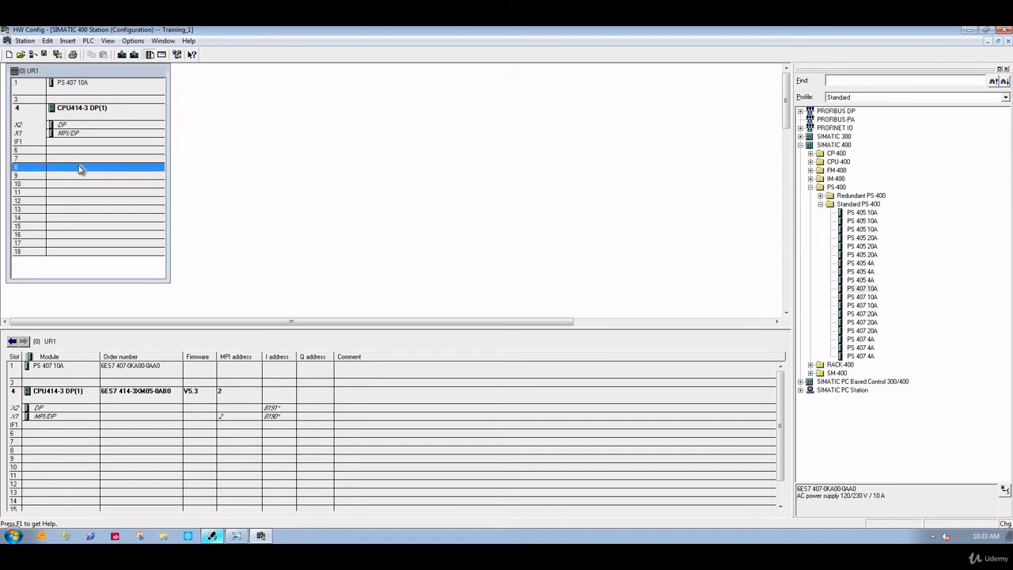
pyautogui.click(82, 159)
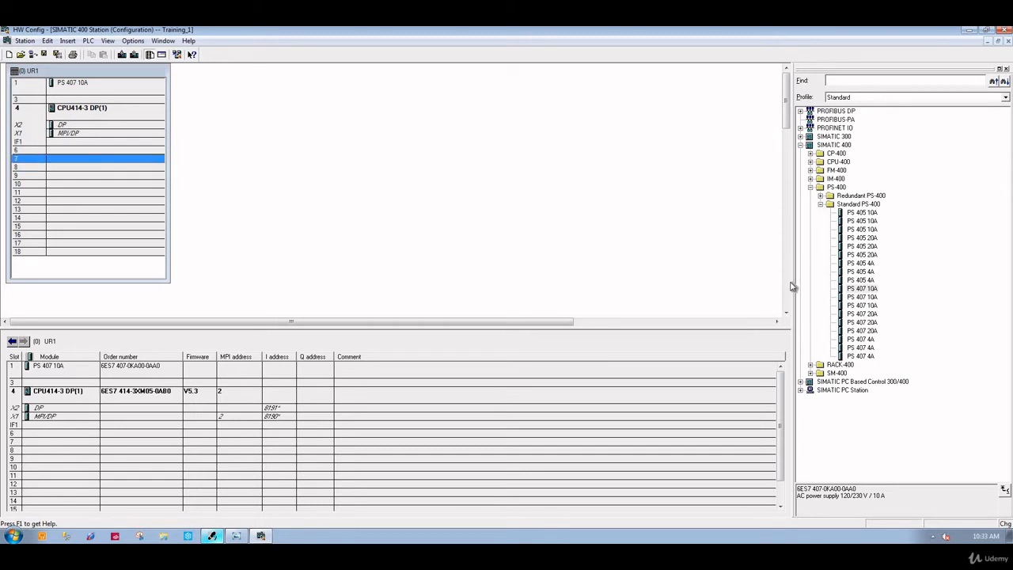
pyautogui.click(810, 179)
pyautogui.click(810, 179)
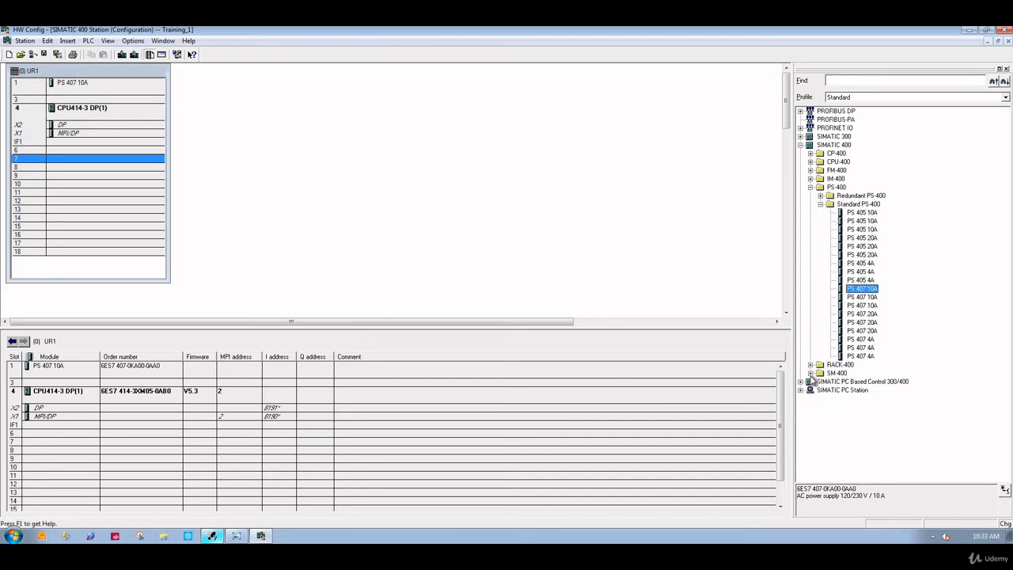
pyautogui.click(810, 374)
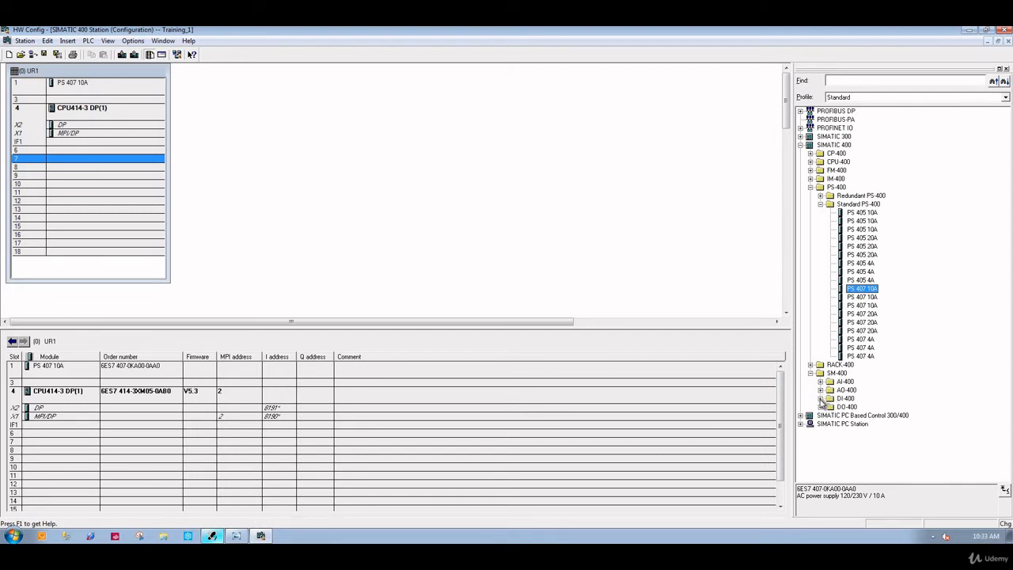
pyautogui.click(821, 399)
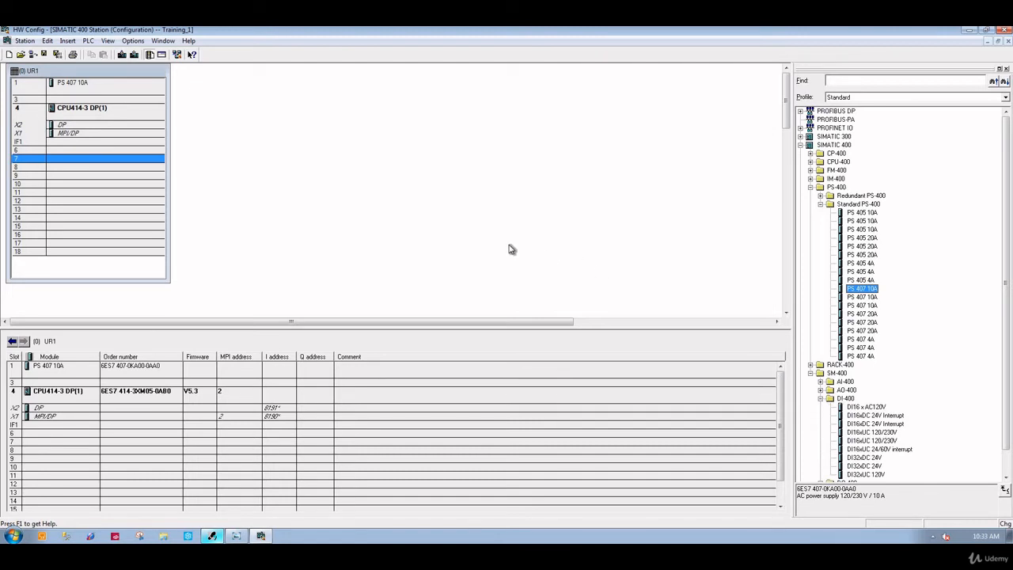
pyautogui.doubleClick(870, 459)
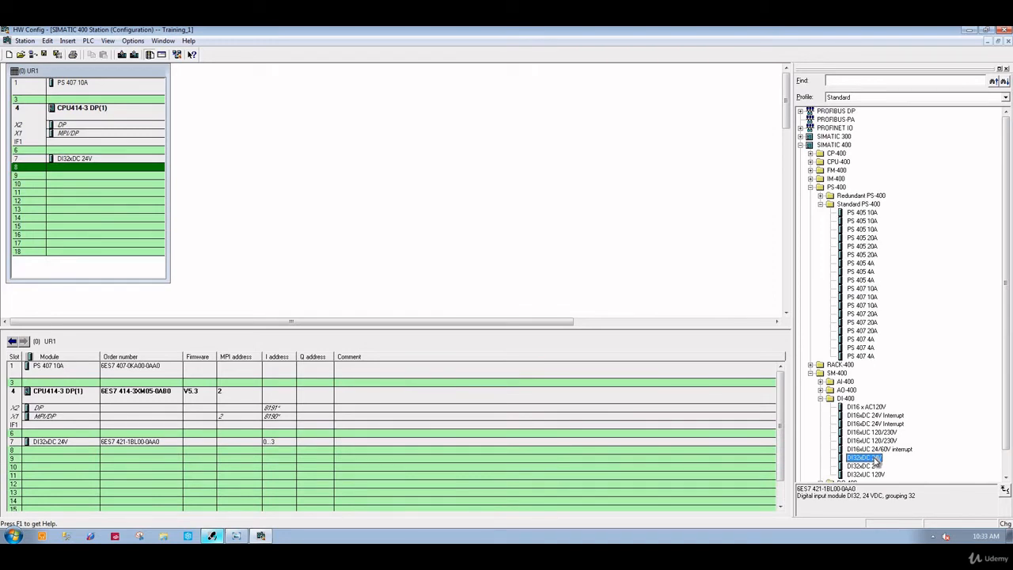
pyautogui.doubleClick(871, 458)
pyautogui.doubleClick(870, 458)
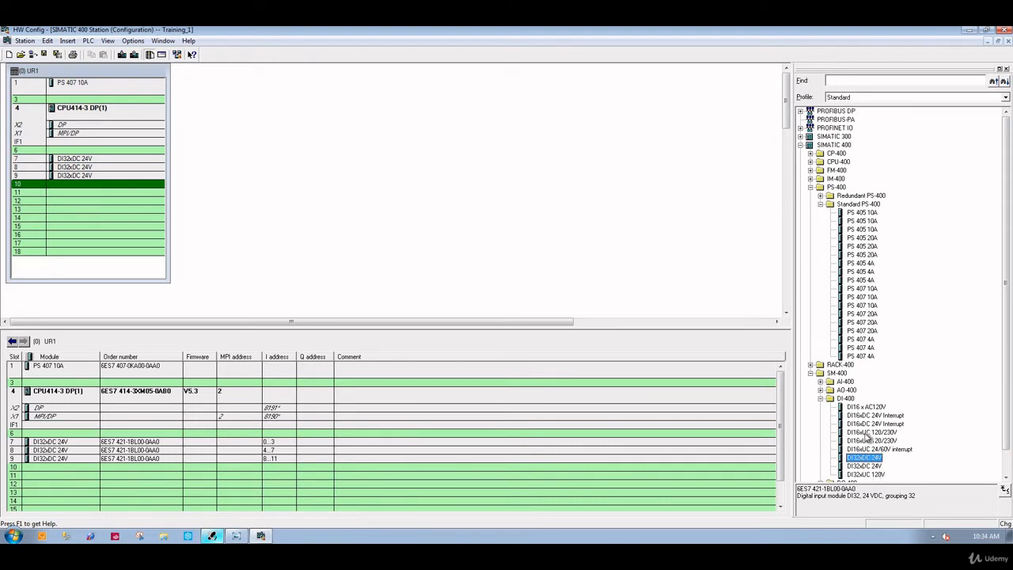
# - Insert two DO32xDC 24V/0.5A digital output modules from DO-400 (6ES7 422-1BL00-0AA0) into slots 10 and 11
pyautogui.scroll(-1, 866, 420)
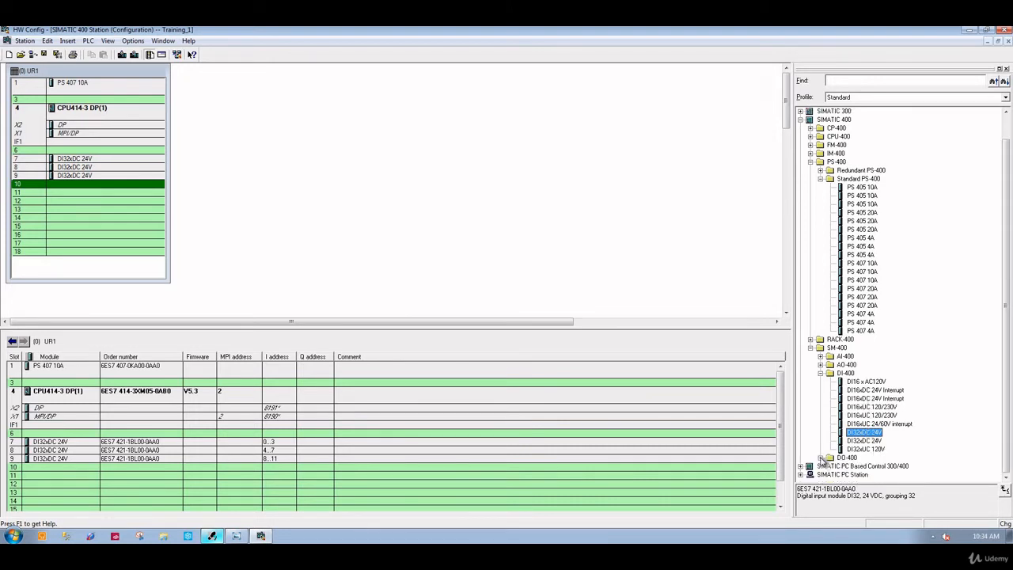
pyautogui.click(821, 458)
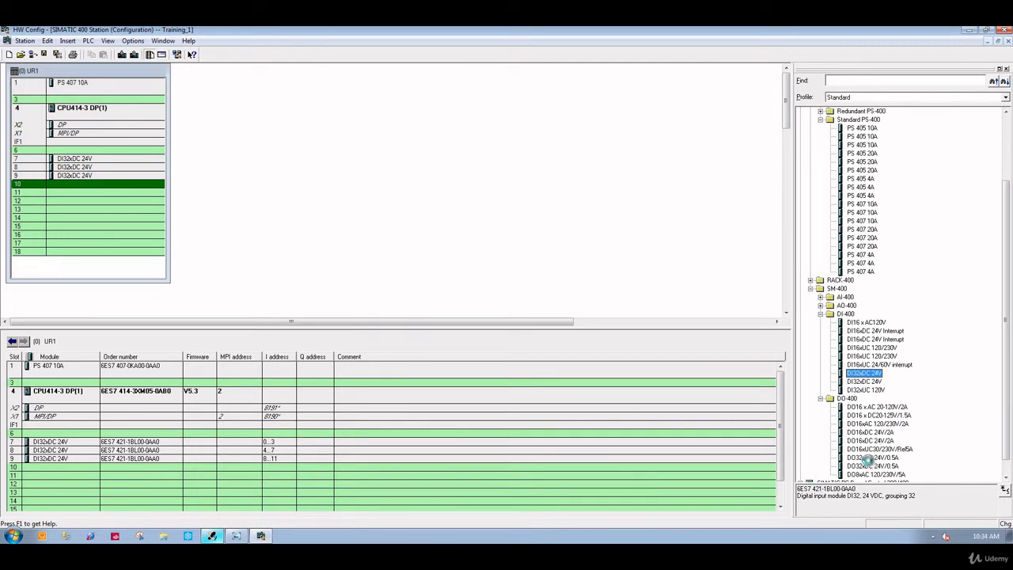
pyautogui.doubleClick(870, 458)
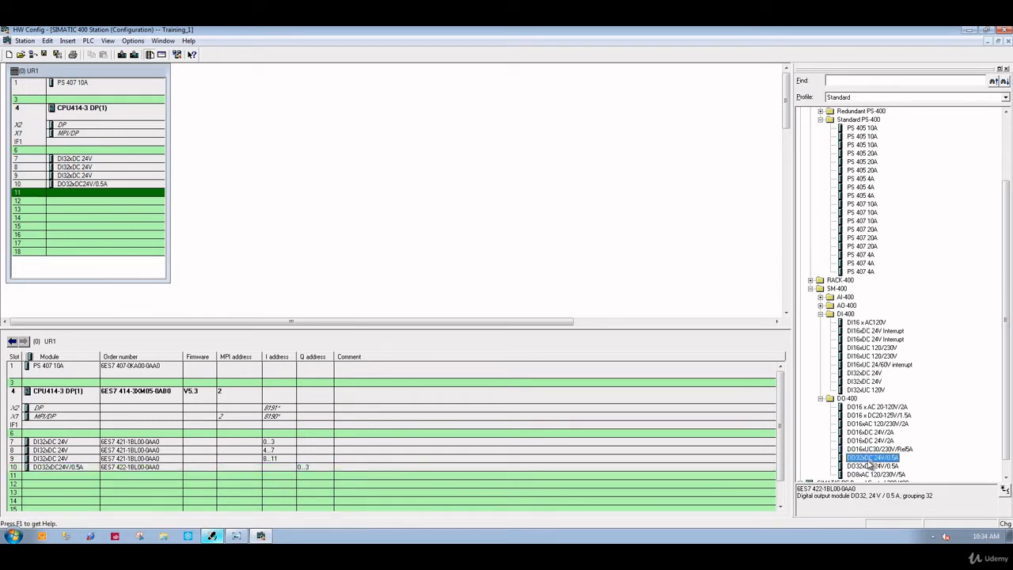
pyautogui.doubleClick(868, 461)
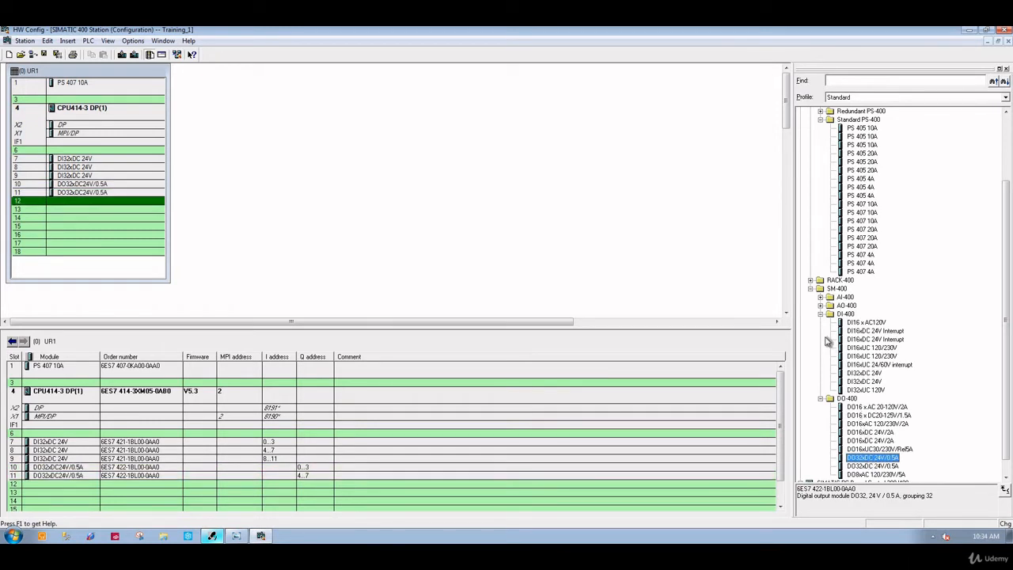
# - Add an AO8x13Bit analog output module in slot 12 and an AI8x13Bit analog input module in slot 13
pyautogui.click(821, 305)
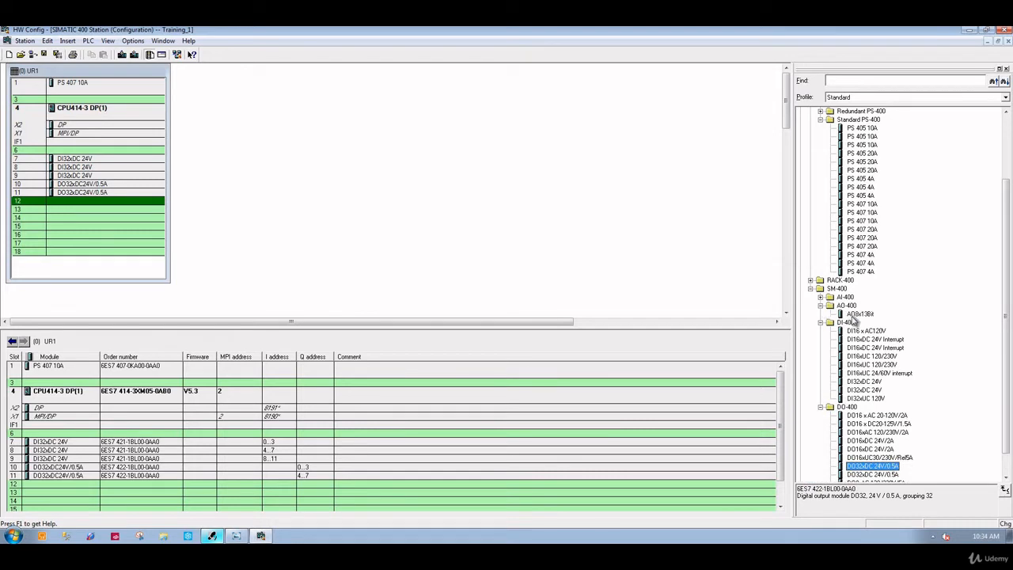
pyautogui.doubleClick(860, 314)
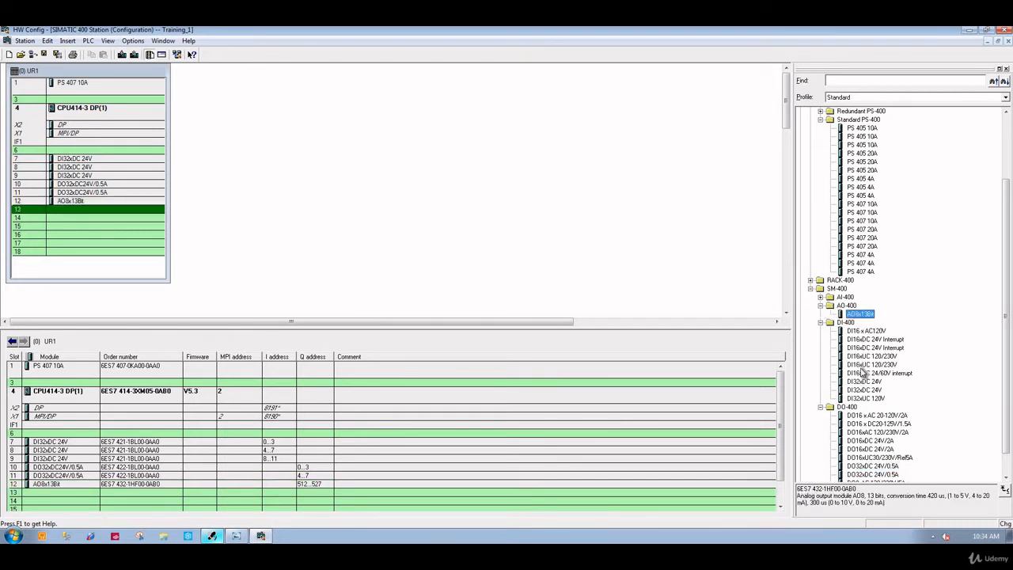
pyautogui.scroll(-1, 870, 316)
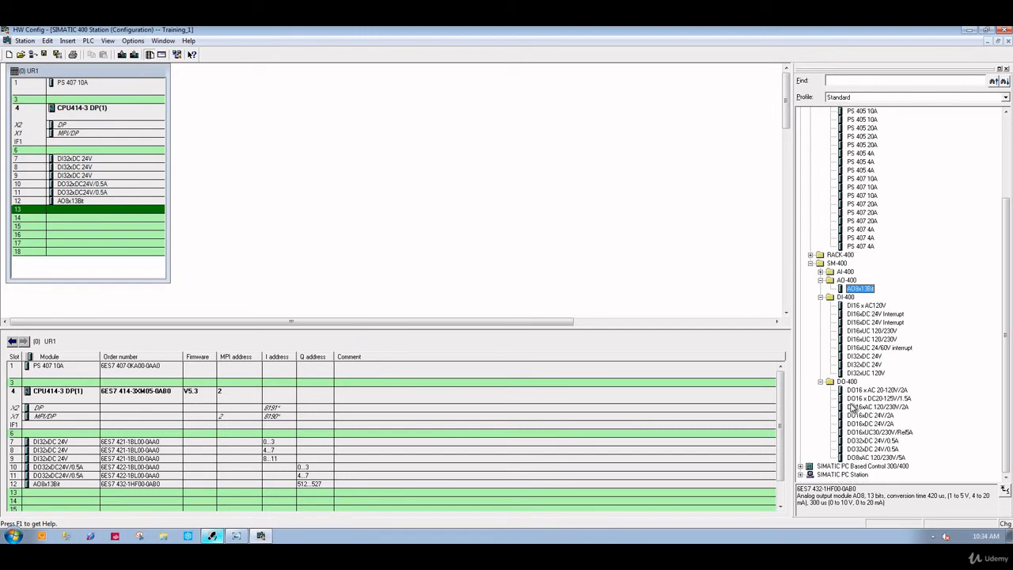
pyautogui.click(821, 271)
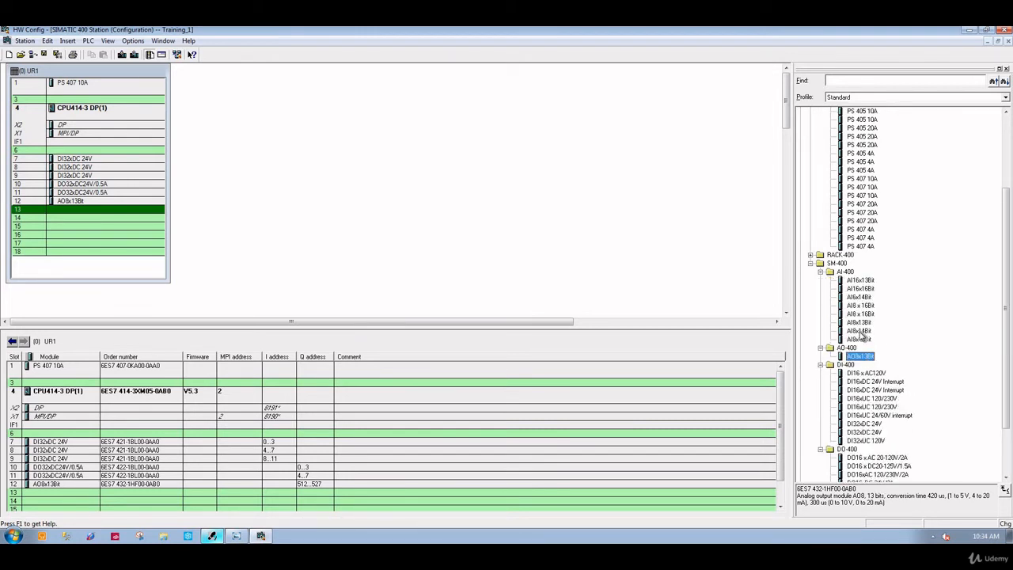
pyautogui.click(865, 323)
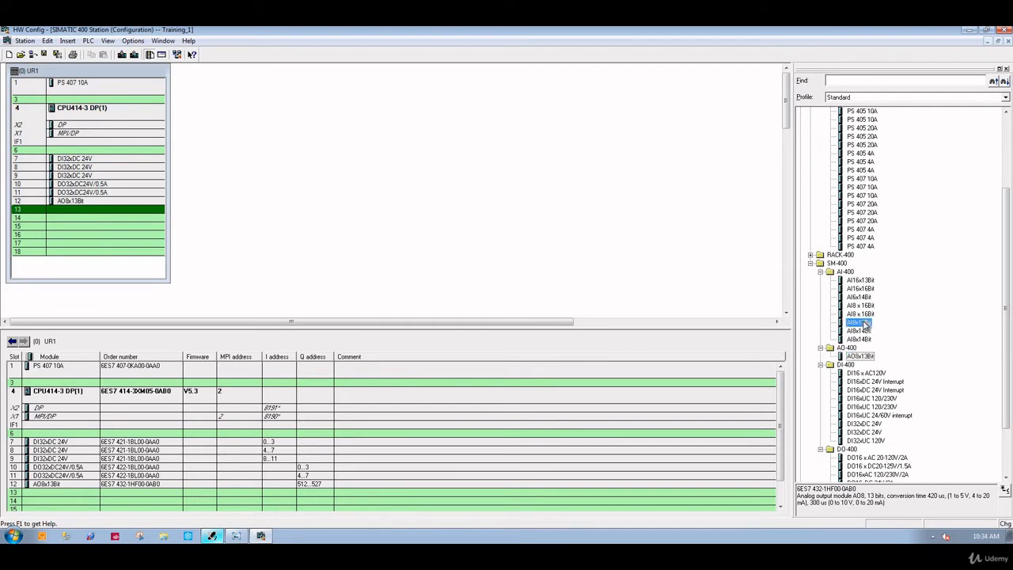
pyautogui.doubleClick(865, 323)
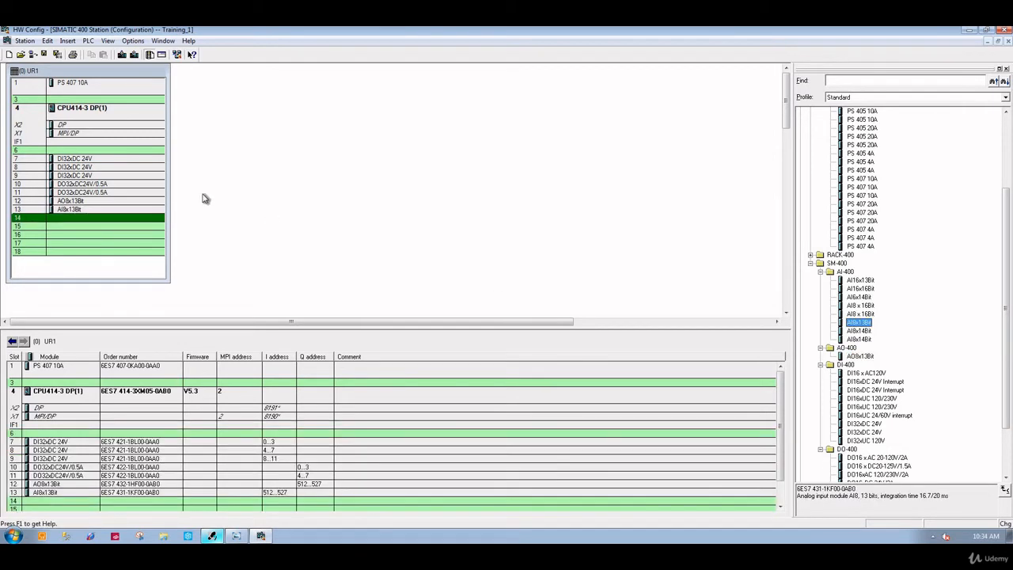
# - Insert the CP 443-1 communication processor (6GK7 443-1EX00-0XE0, V1.0) in slot 6, accepting its default Ethernet parameters without networking it
pyautogui.click(89, 150)
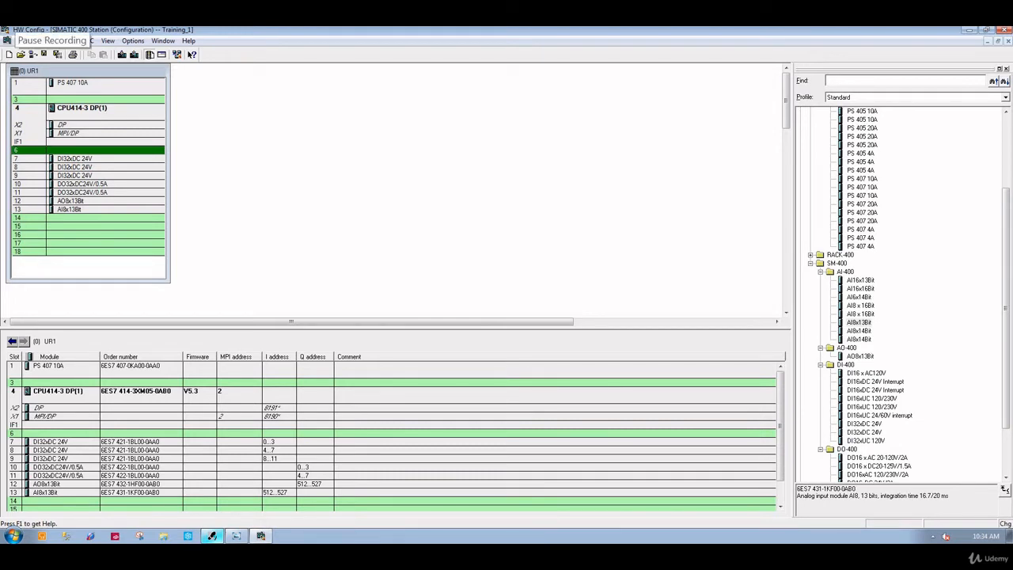
pyautogui.click(862, 221)
pyautogui.scroll(5, 839, 186)
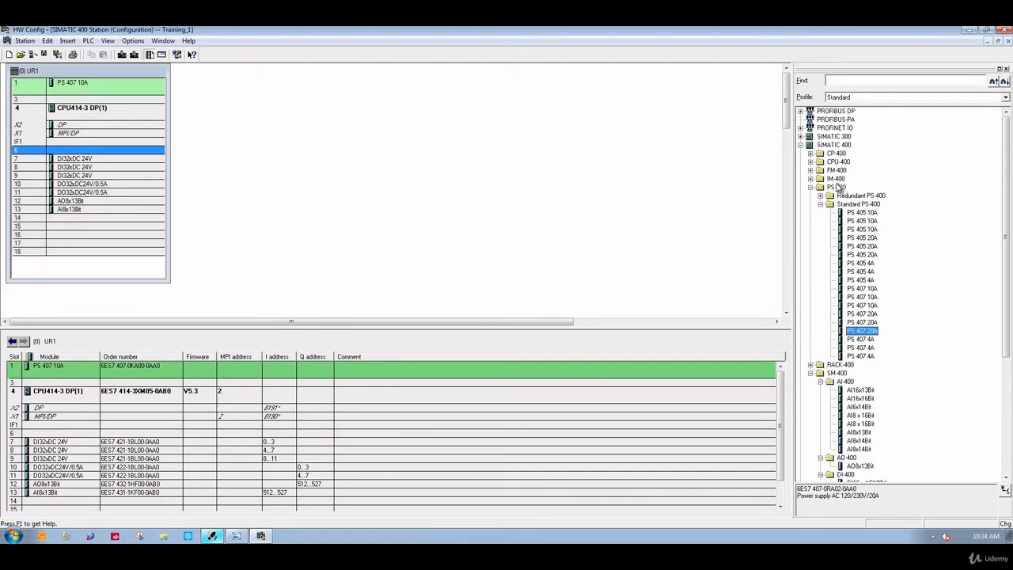
pyautogui.click(801, 146)
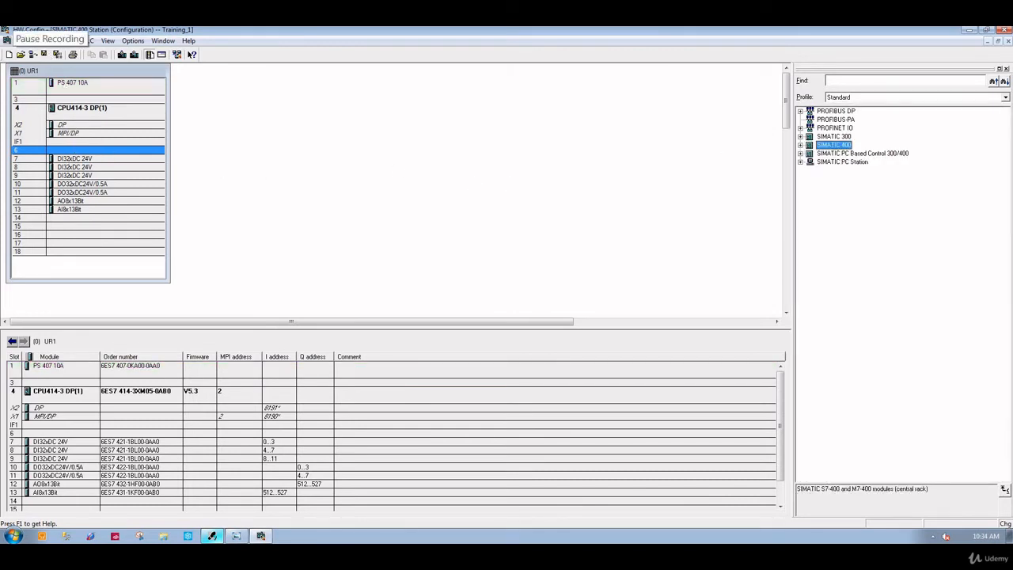
pyautogui.click(800, 146)
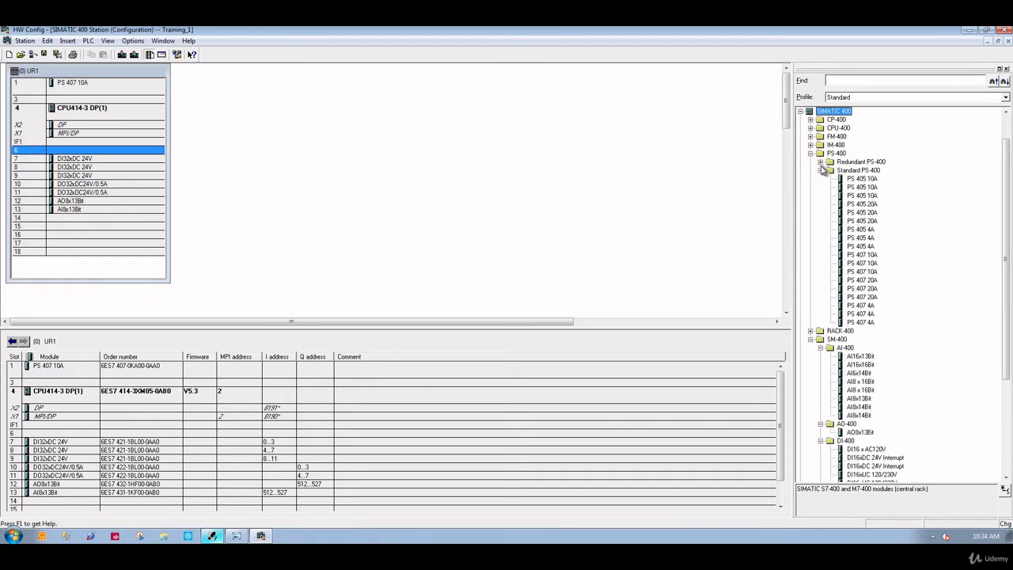
pyautogui.click(810, 120)
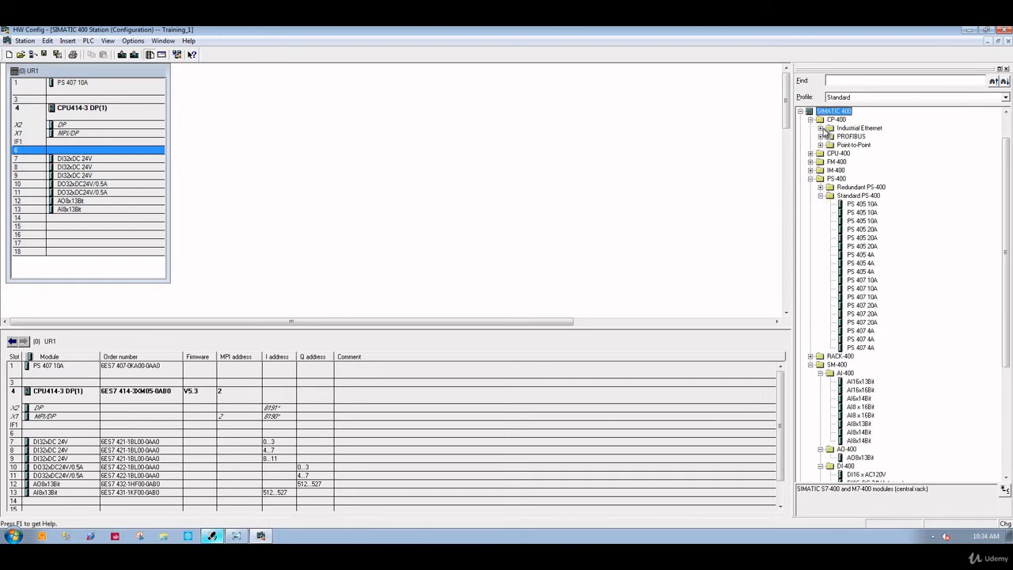
pyautogui.click(821, 128)
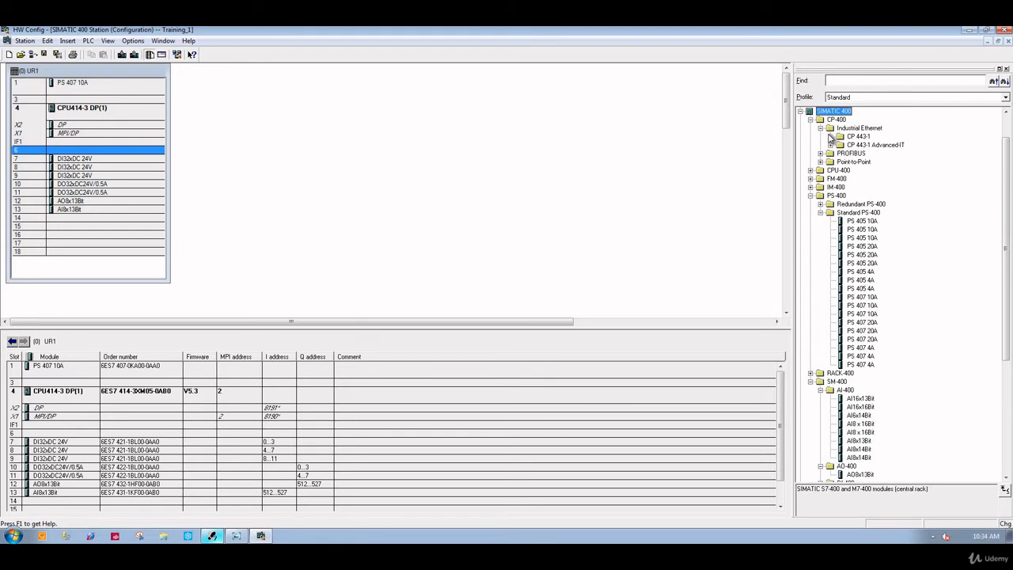
pyautogui.click(830, 137)
pyautogui.click(840, 145)
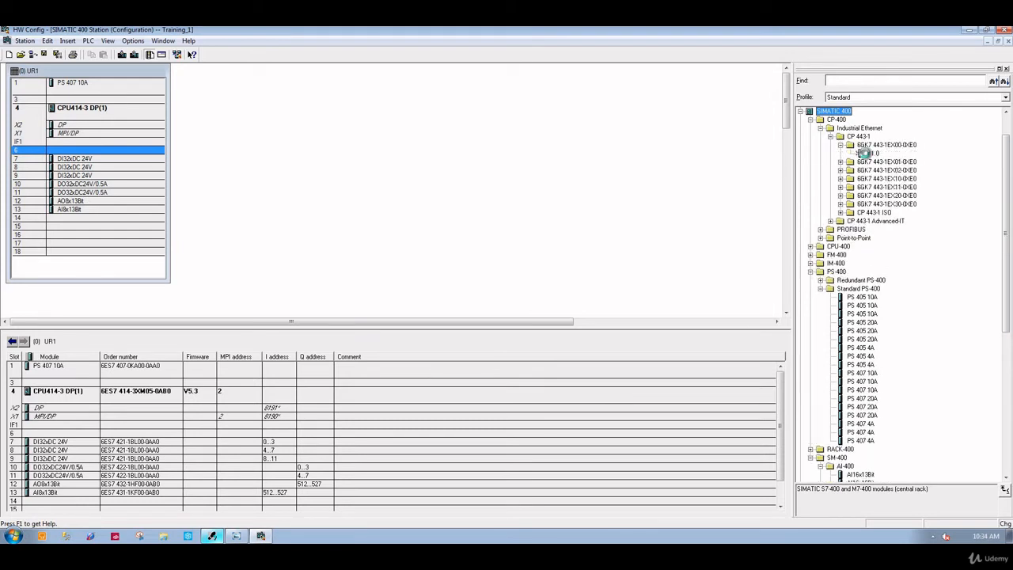
pyautogui.doubleClick(867, 153)
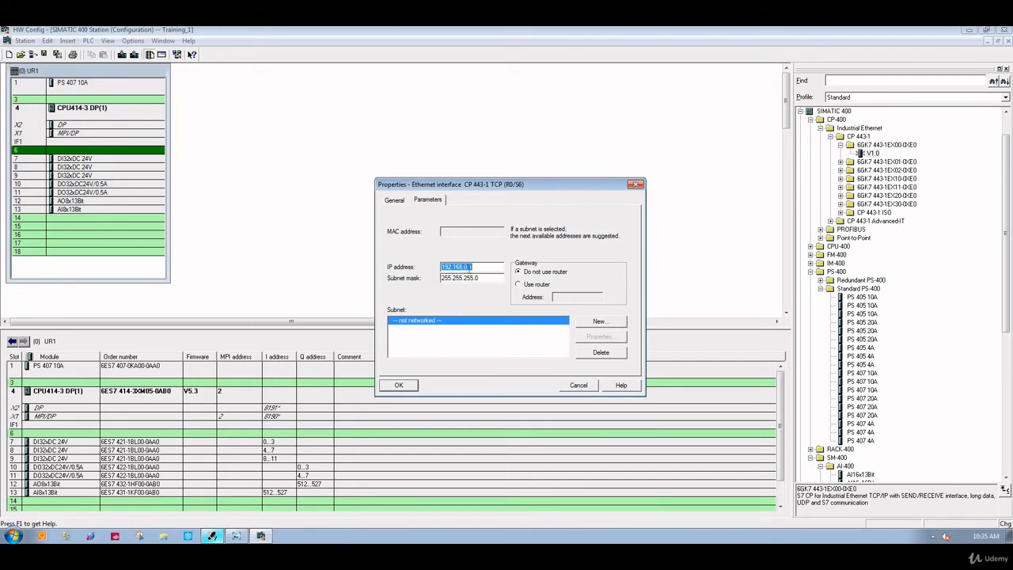
pyautogui.click(398, 386)
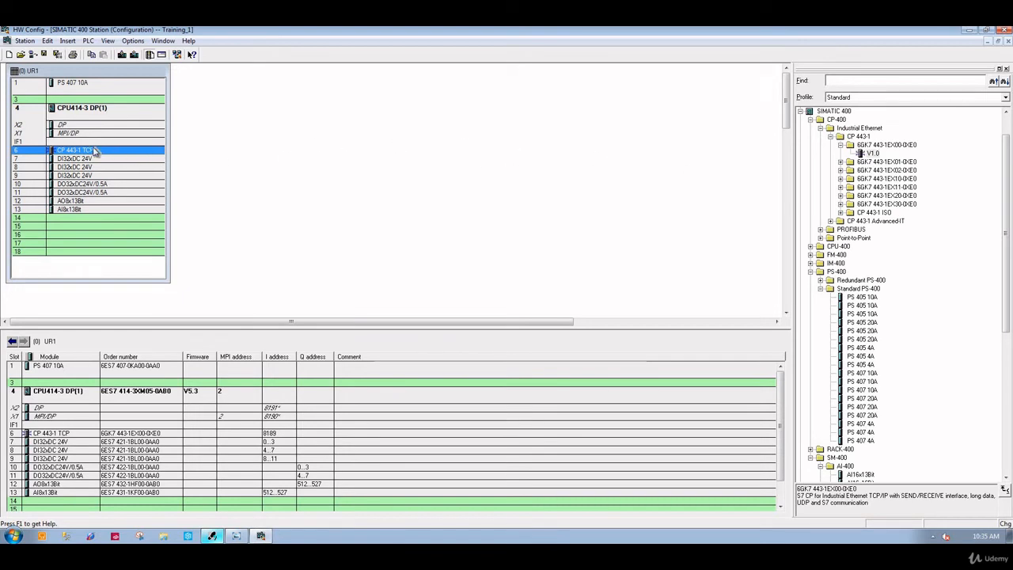
# - Add a master system to the CPU's DP interface X2 and create a new PROFIBUS subnet named PROFIBUS_Link
pyautogui.click(70, 127)
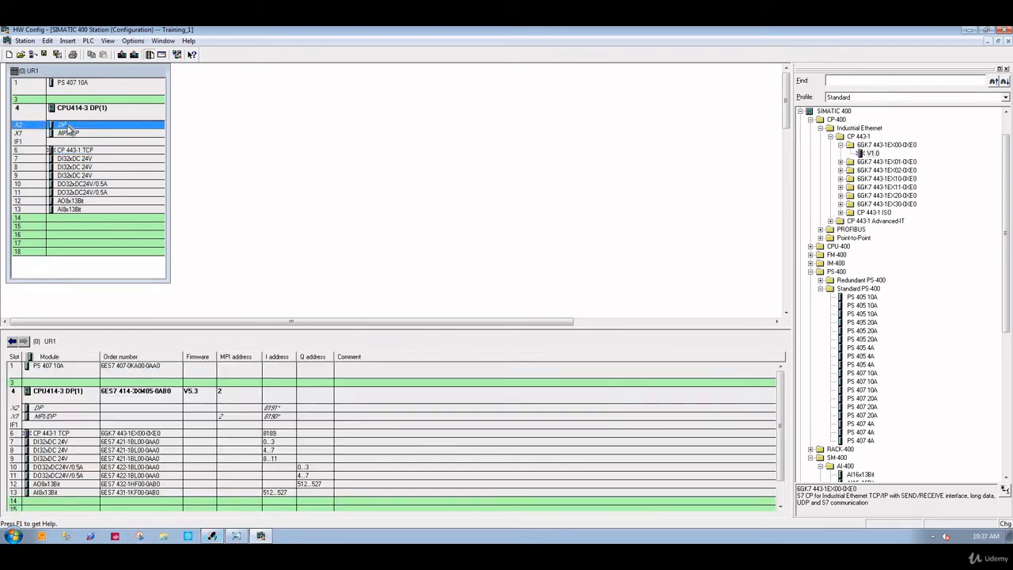
pyautogui.rightClick(69, 127)
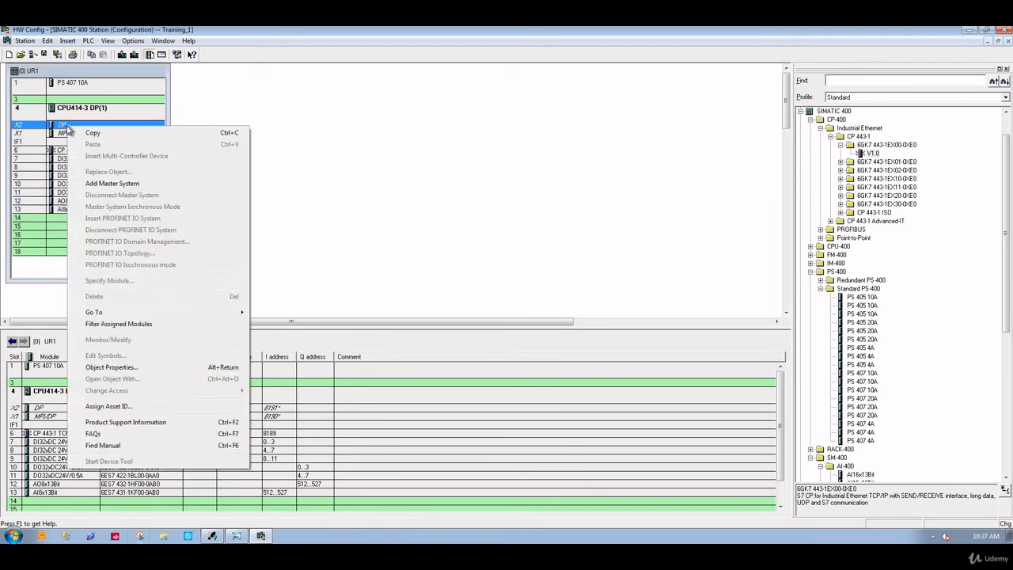
pyautogui.click(112, 183)
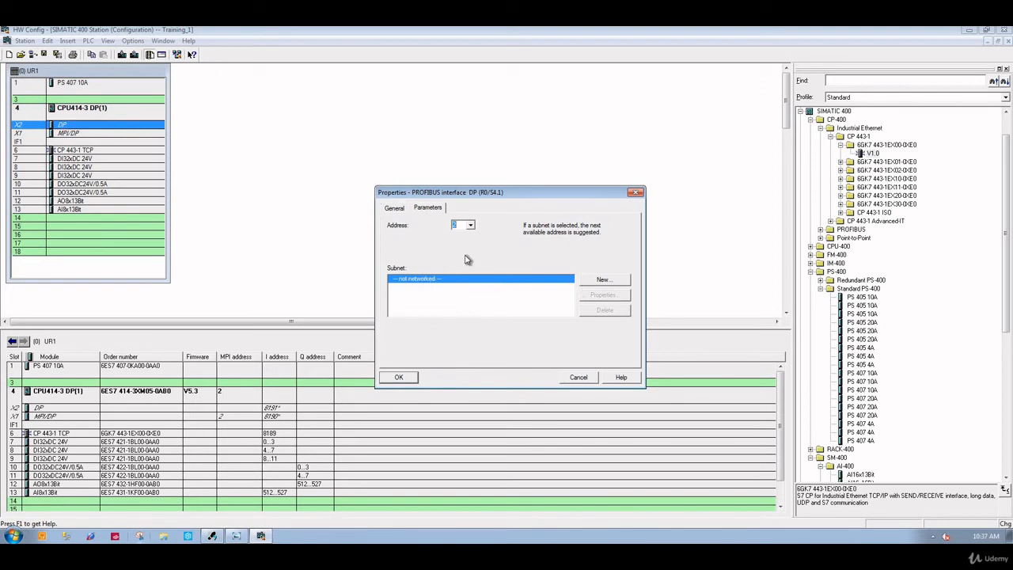
pyautogui.click(604, 280)
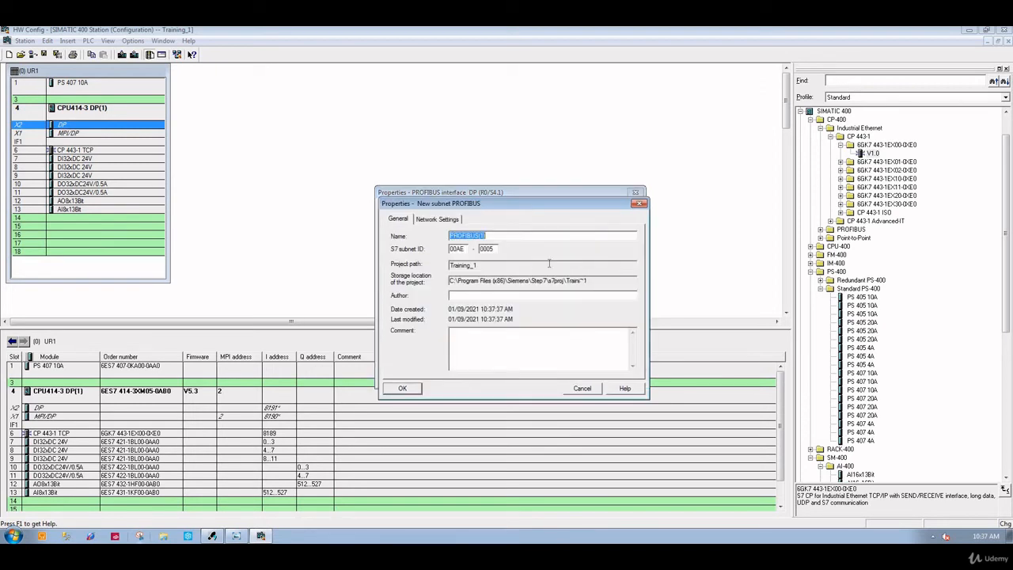
pyautogui.click(490, 236)
pyautogui.click(403, 388)
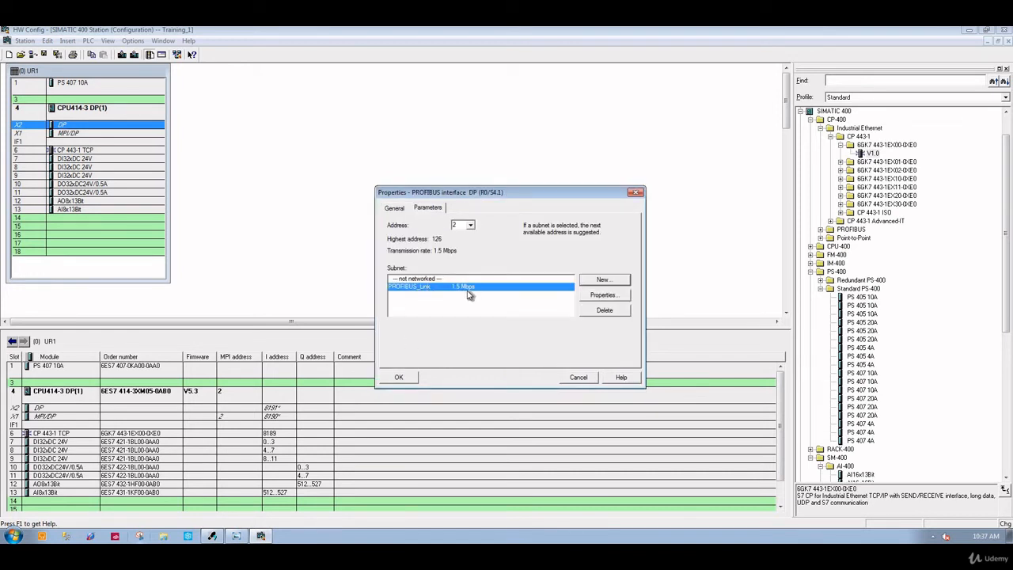
# - Keep the PROFIBUS_Link network settings at 1.5 Mbps with the DP profile and confirm the DP interface at address 2
pyautogui.click(590, 295)
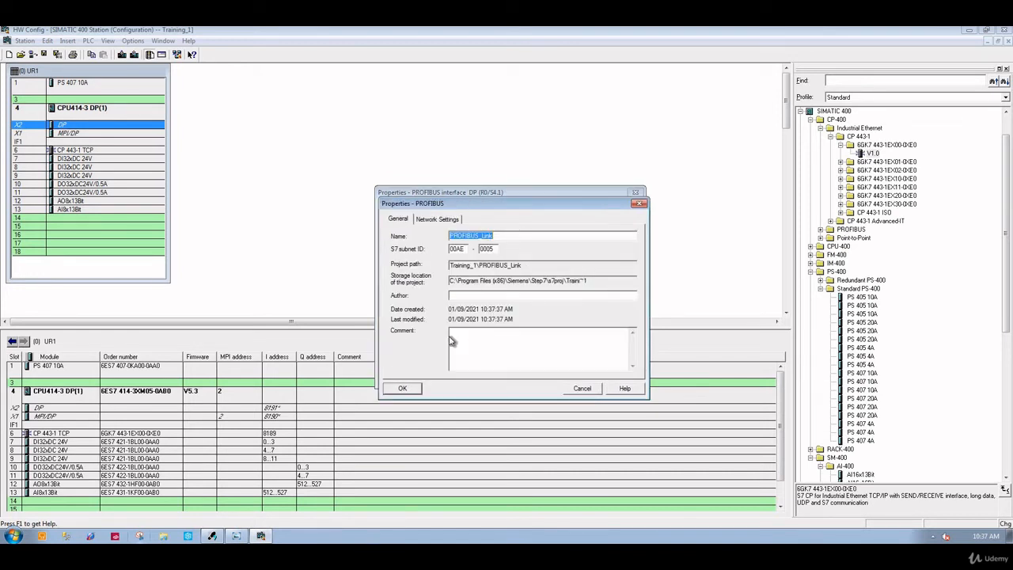
pyautogui.click(431, 220)
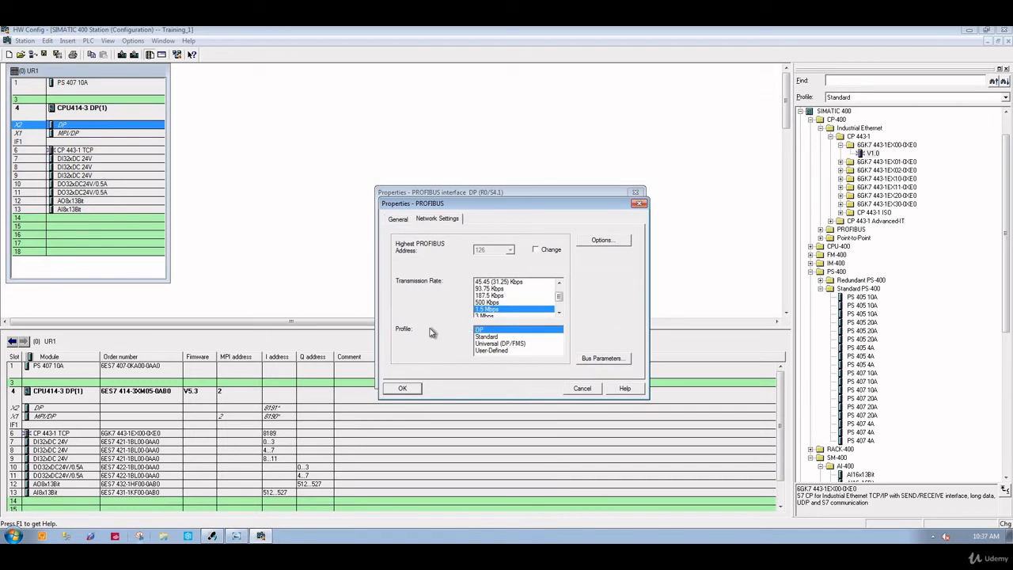
pyautogui.click(408, 390)
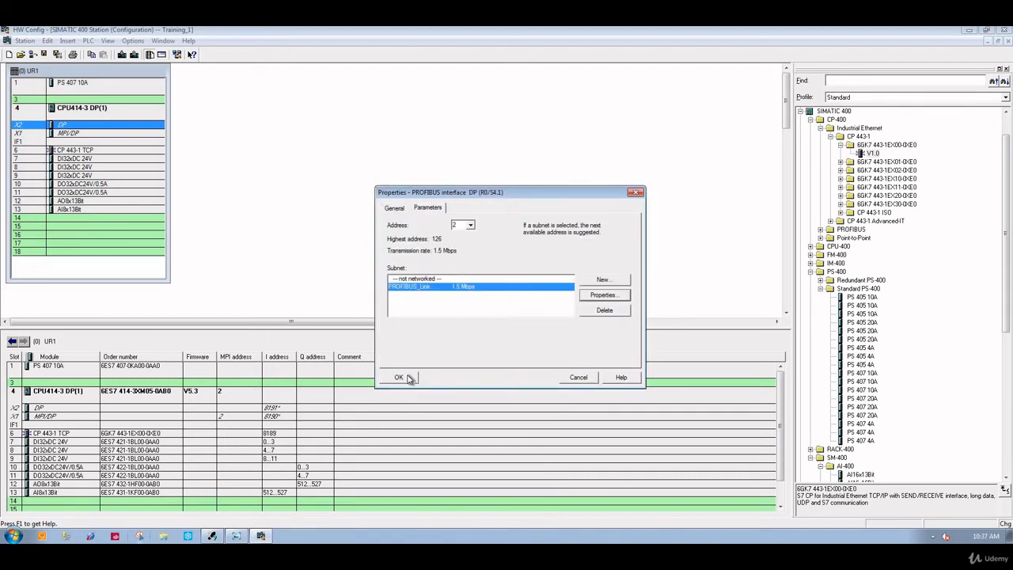
pyautogui.click(399, 377)
pyautogui.click(220, 135)
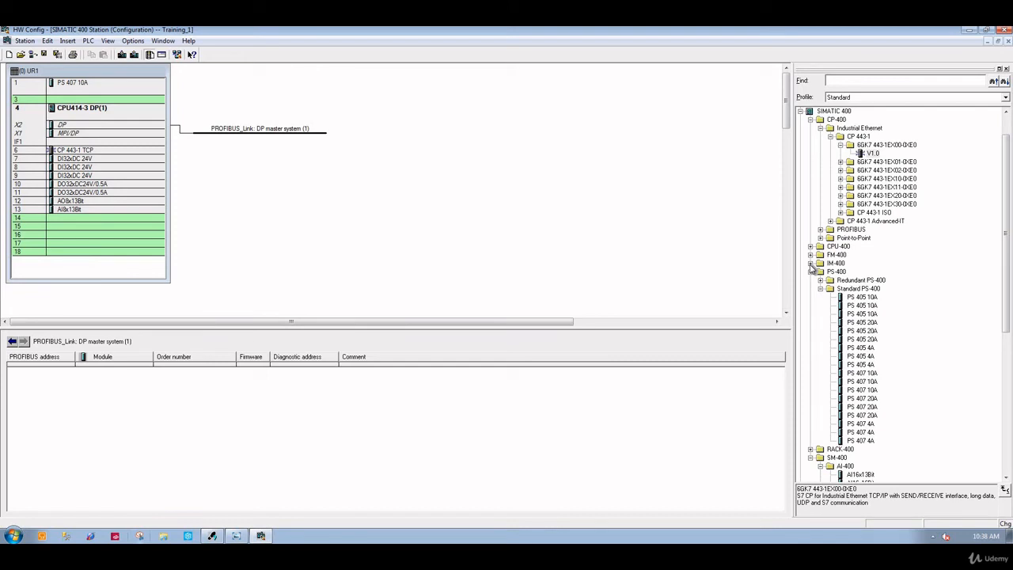
# - Attach an IM 153 interface module from PROFIBUS DP's ET 200M folder to the PROFIBUS_Link master system at address 1
pyautogui.click(810, 264)
pyautogui.click(811, 264)
pyautogui.click(811, 119)
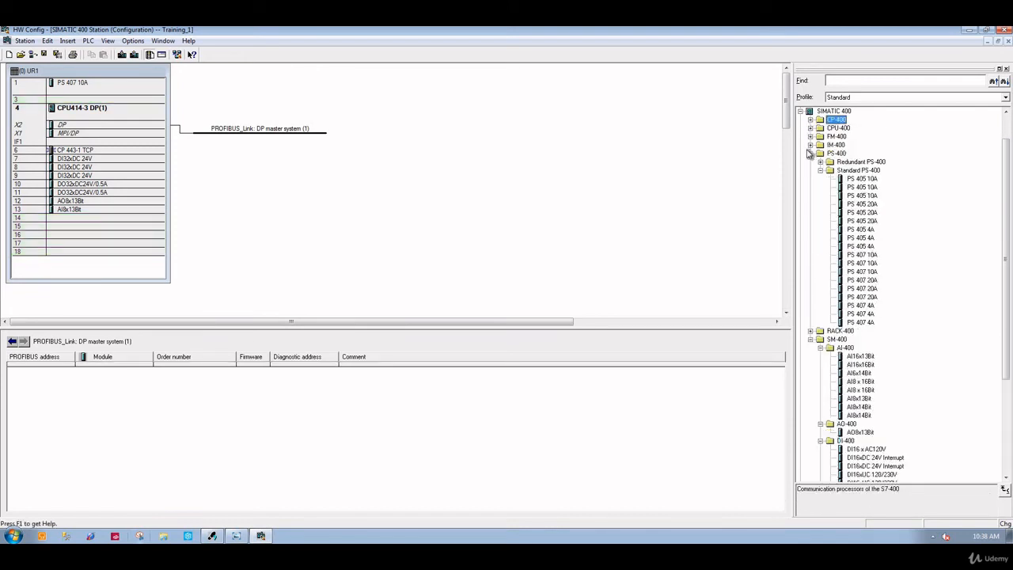
pyautogui.click(811, 153)
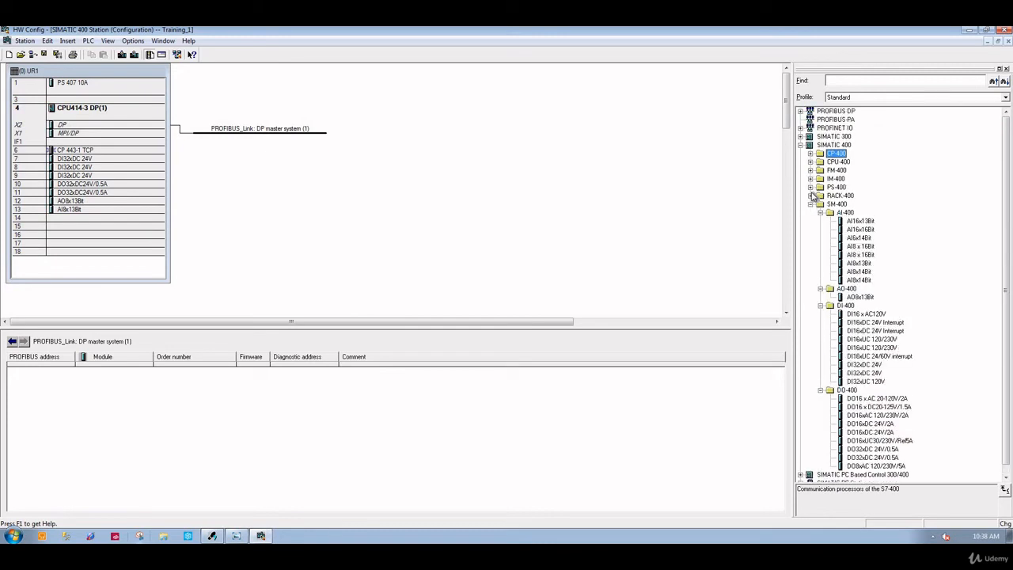
pyautogui.click(800, 111)
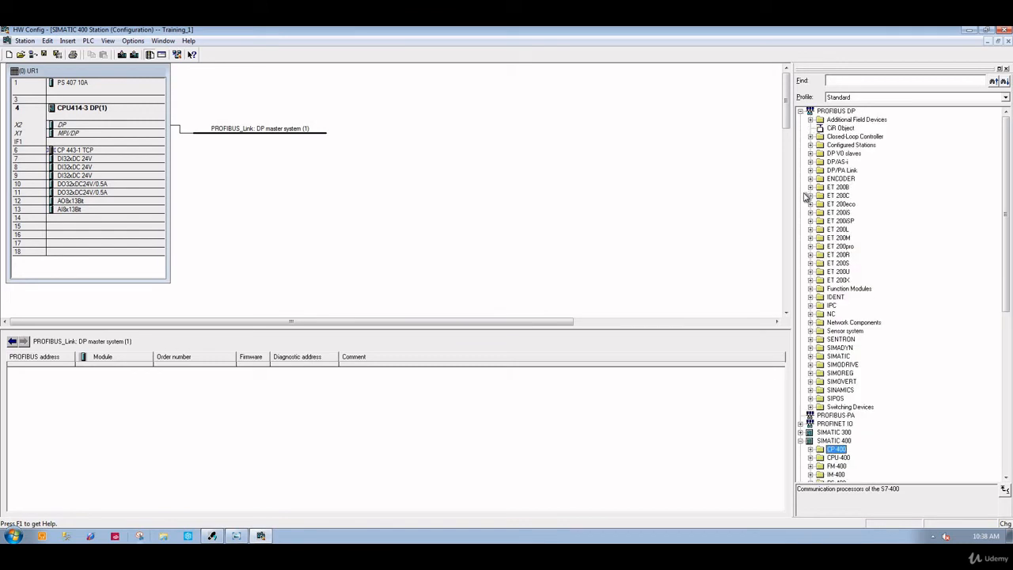
pyautogui.click(810, 238)
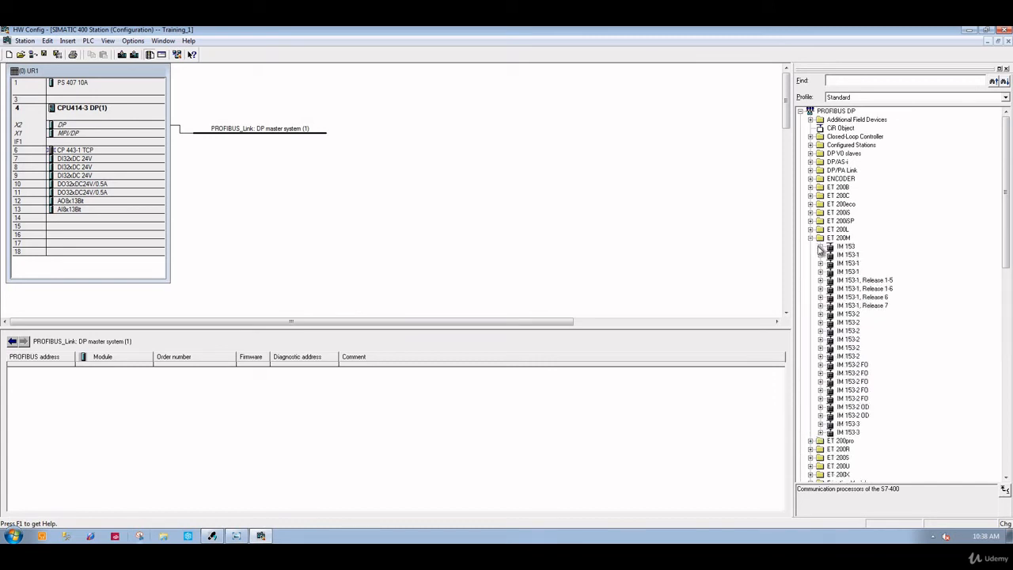
pyautogui.moveTo(841, 247); pyautogui.dragTo(269, 139)
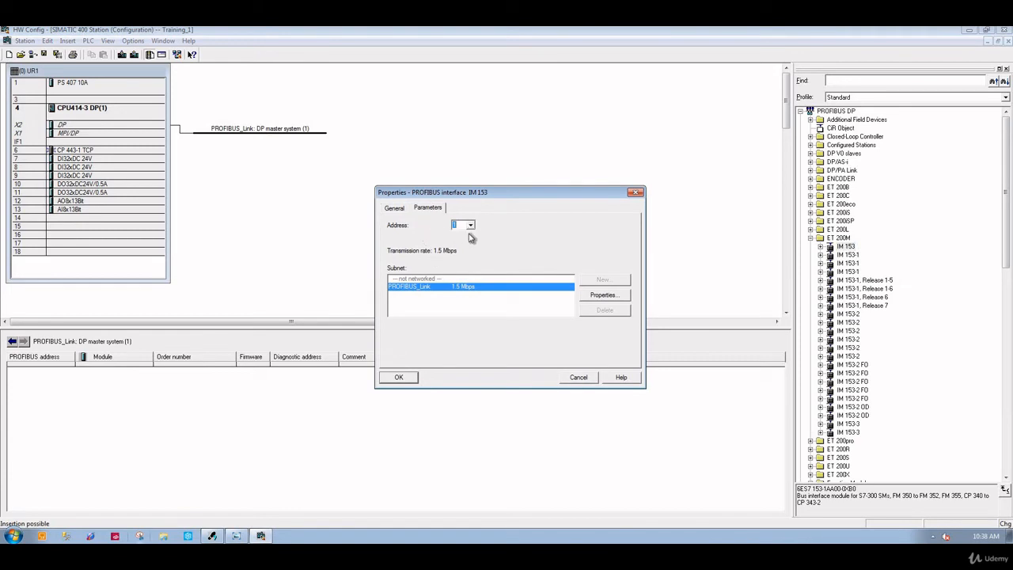
pyautogui.click(400, 378)
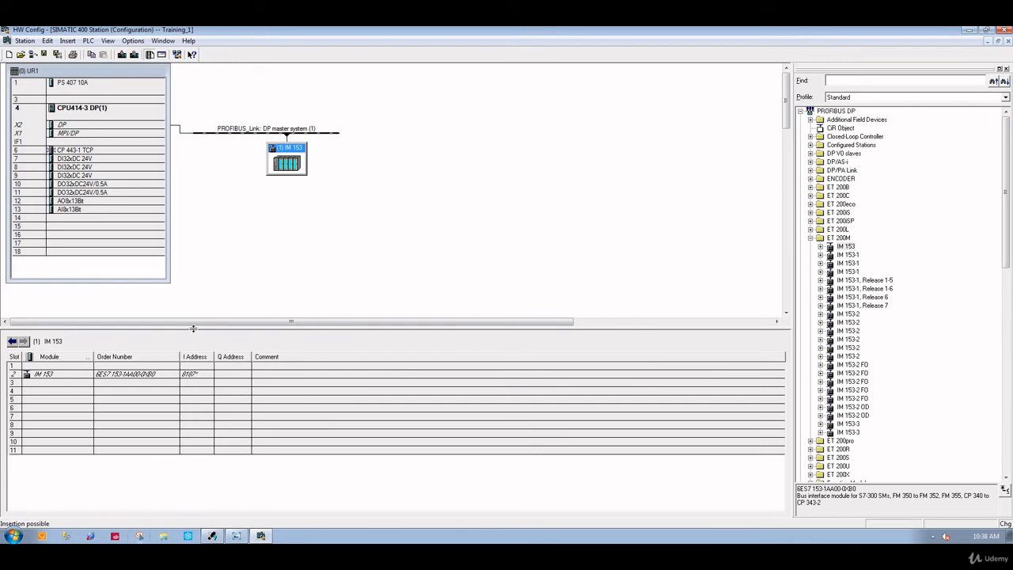
# - Try to place a DI16 x AC120V module from DI-400 in slot 4 of the IM 153 station
pyautogui.click(80, 385)
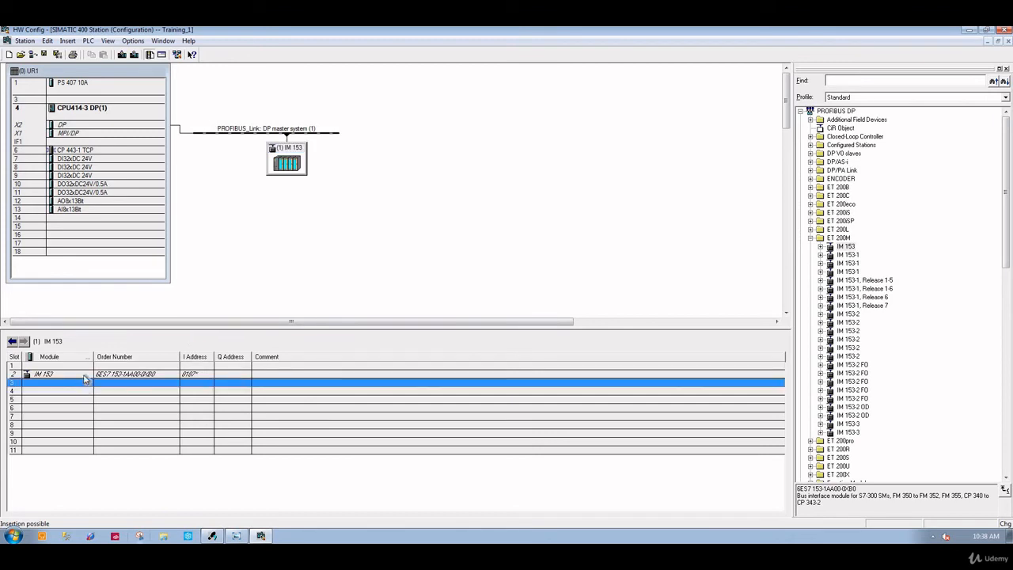
pyautogui.click(801, 110)
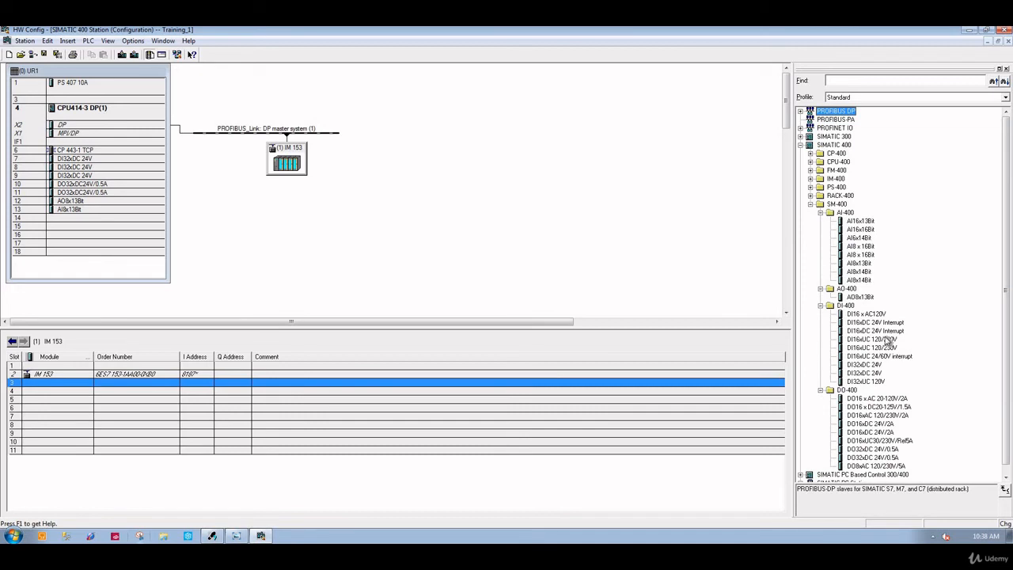
pyautogui.click(859, 315)
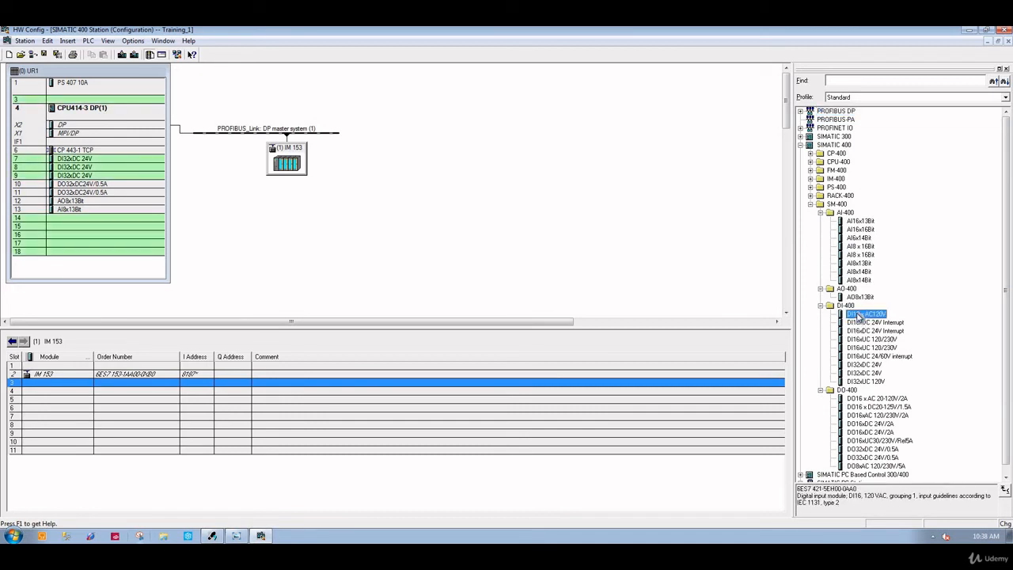
pyautogui.moveTo(860, 314); pyautogui.dragTo(110, 389)
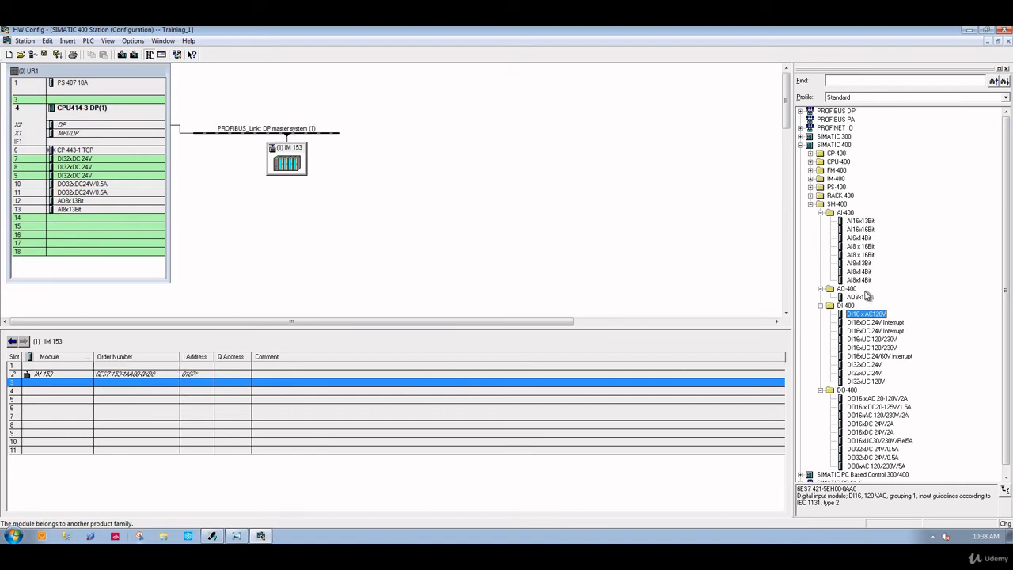
# - Insert two SM 321 DI16x 48-125VDC modules from SIMATIC 300's DI-300 folder into slots 4 and 5 of the IM 153
pyautogui.click(800, 137)
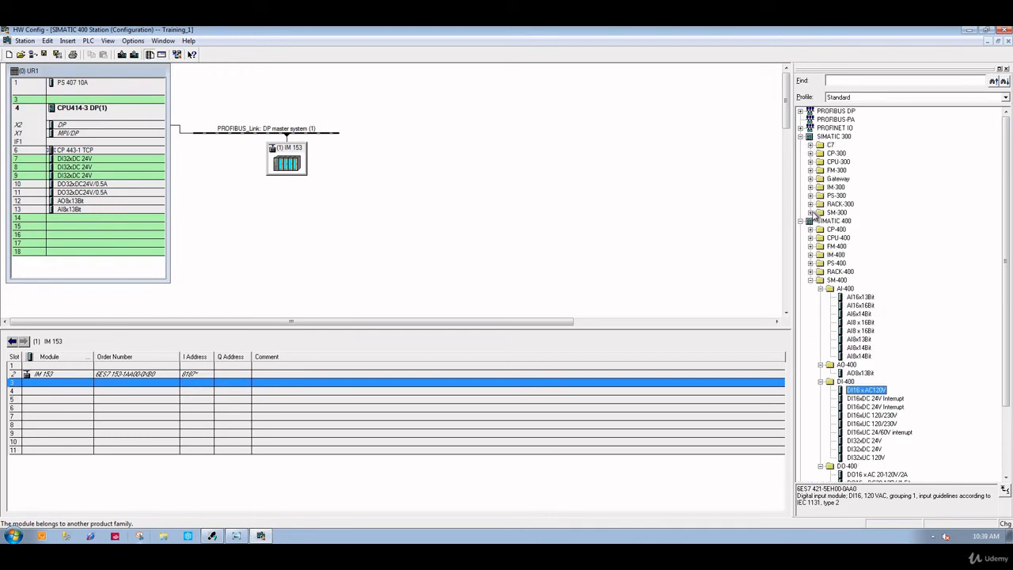
pyautogui.click(811, 212)
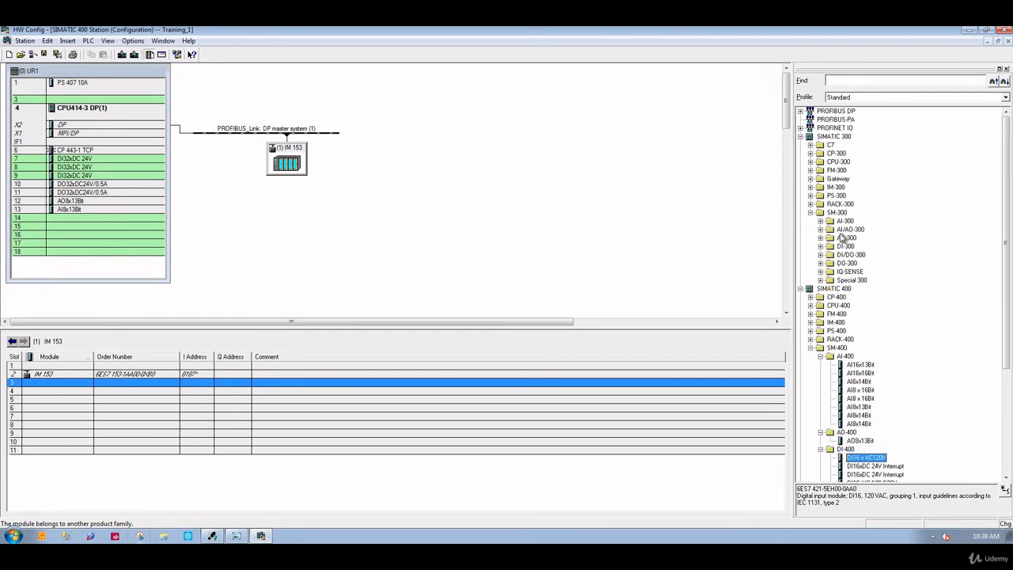
pyautogui.click(821, 221)
pyautogui.click(867, 230)
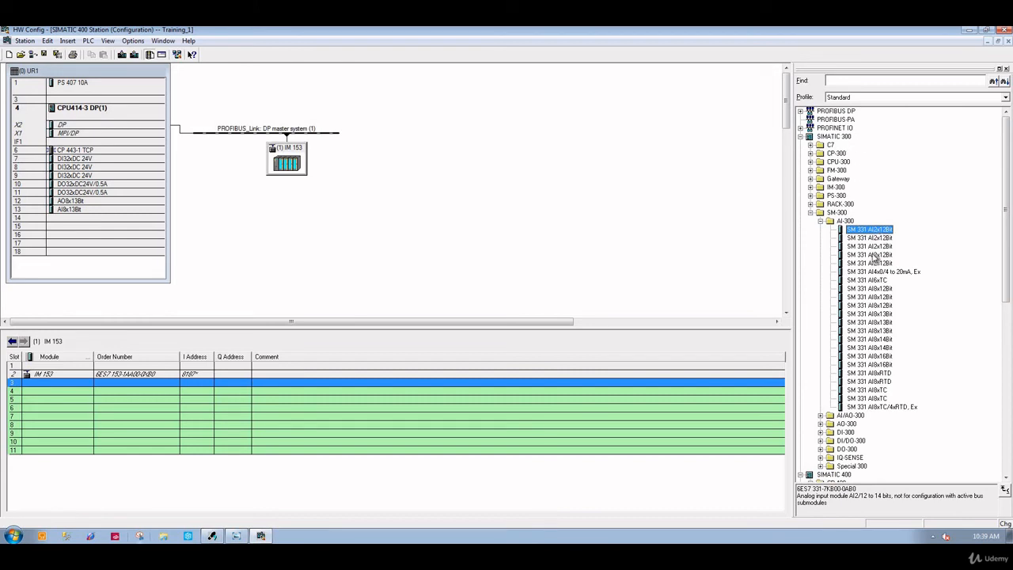
pyautogui.click(820, 432)
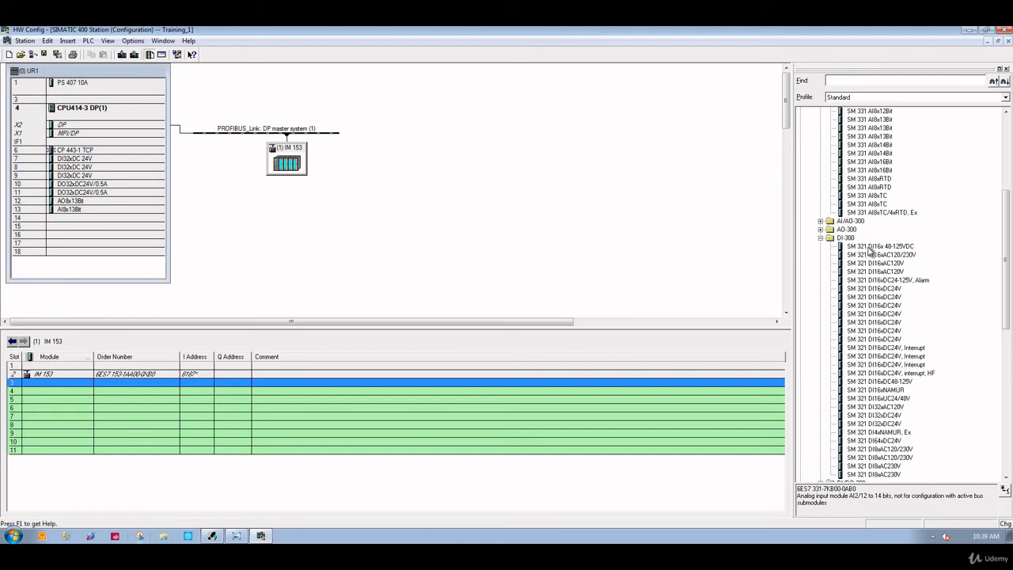
pyautogui.moveTo(852, 248); pyautogui.dragTo(290, 394)
pyautogui.click(290, 392)
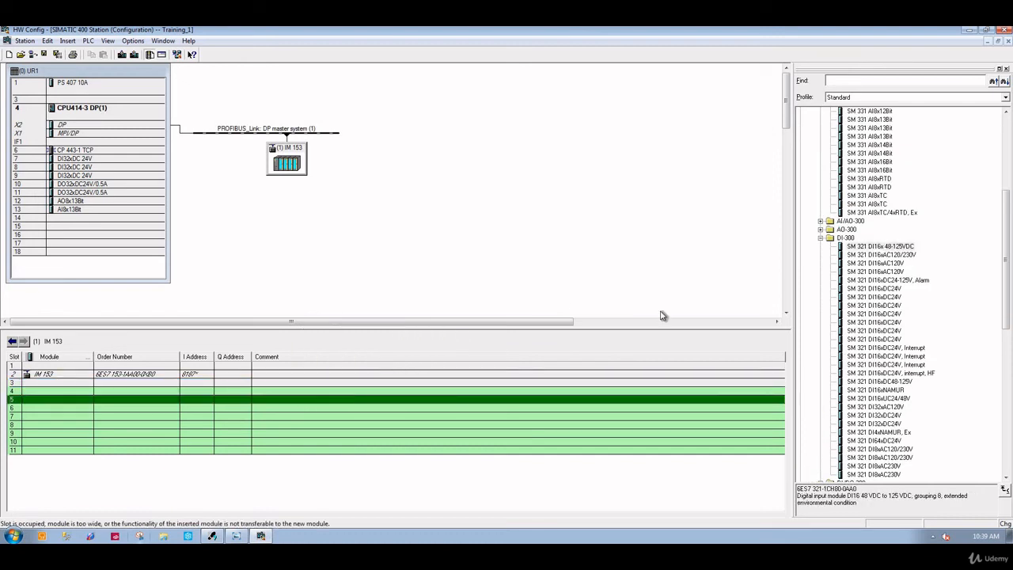
pyautogui.doubleClick(869, 247)
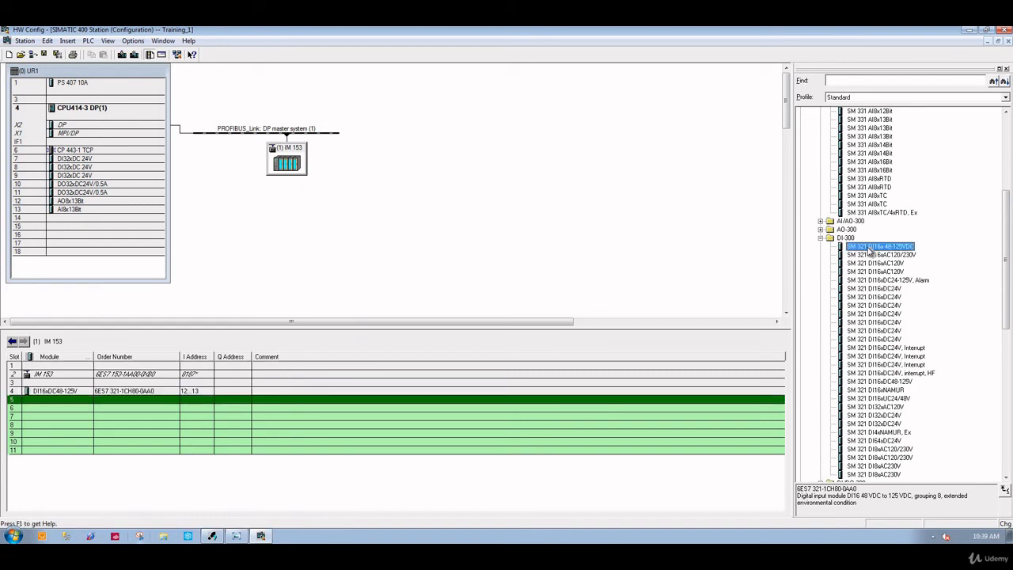
pyautogui.doubleClick(869, 248)
pyautogui.scroll(-6, 855, 335)
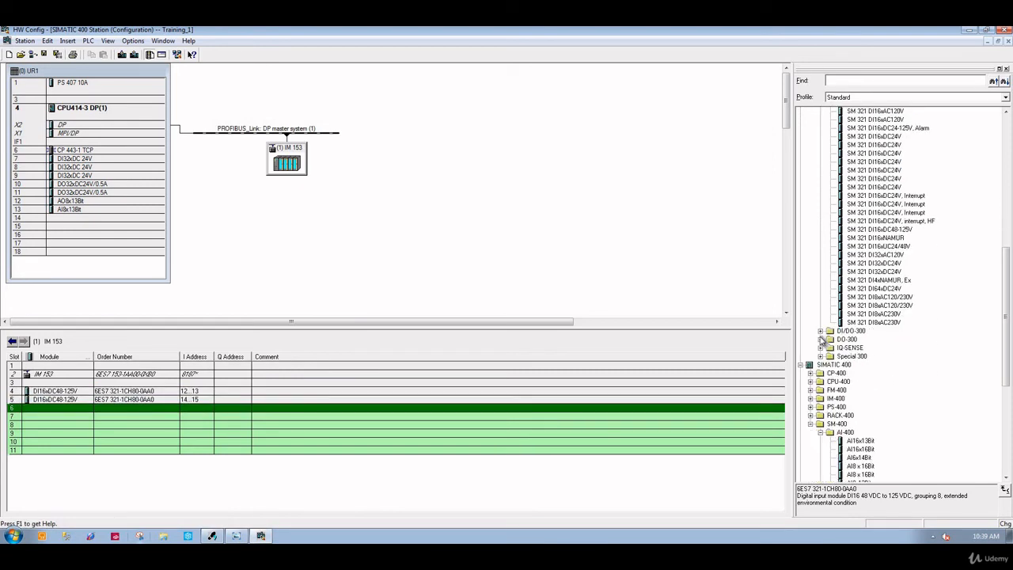
# - Try to insert the SM 322 DO16xDC24V/0.5A module 6ES7 322-8BH00-0AB0 from SIMATIC 300's DO-300 folder into slot 6 of the IM 153
pyautogui.click(821, 339)
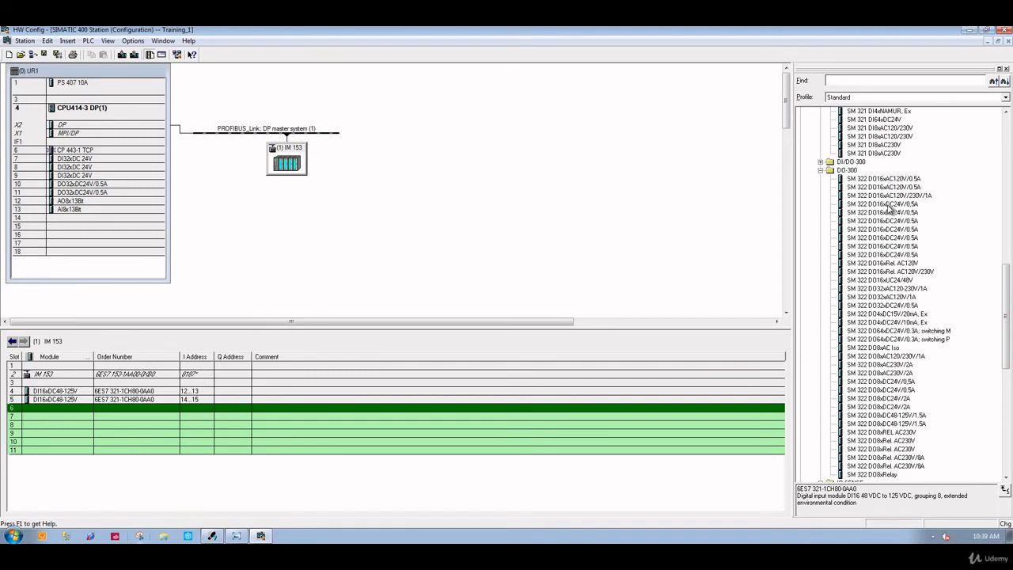
pyautogui.doubleClick(889, 206)
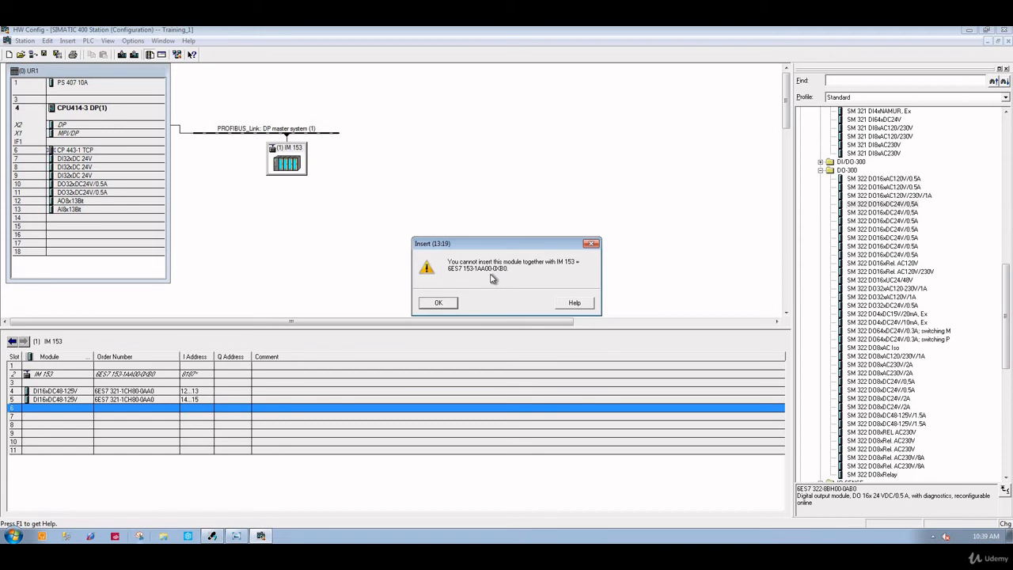
pyautogui.click(439, 303)
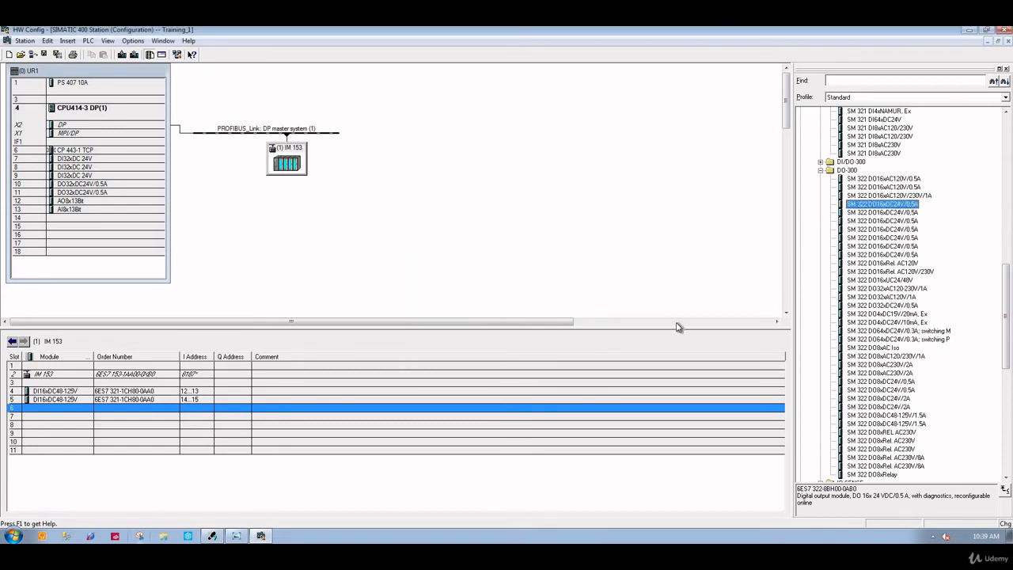
# - Insert two SM 322 DO16xDC24V/0.5A modules with order number 6ES7 322-1BH00-0AA0 into slots 6 and 7 of the IM 153
pyautogui.click(879, 188)
pyautogui.click(883, 212)
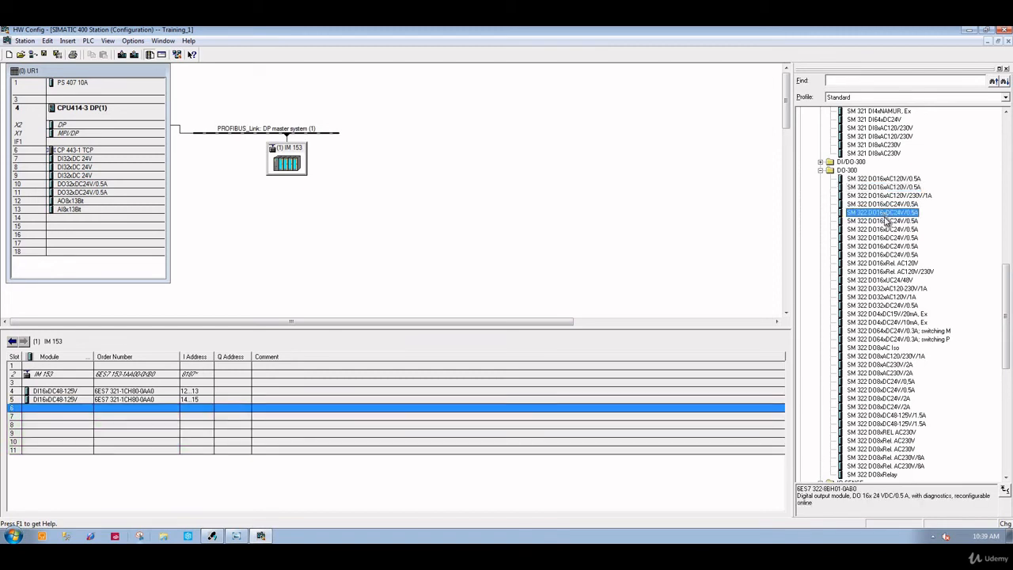
pyautogui.click(886, 222)
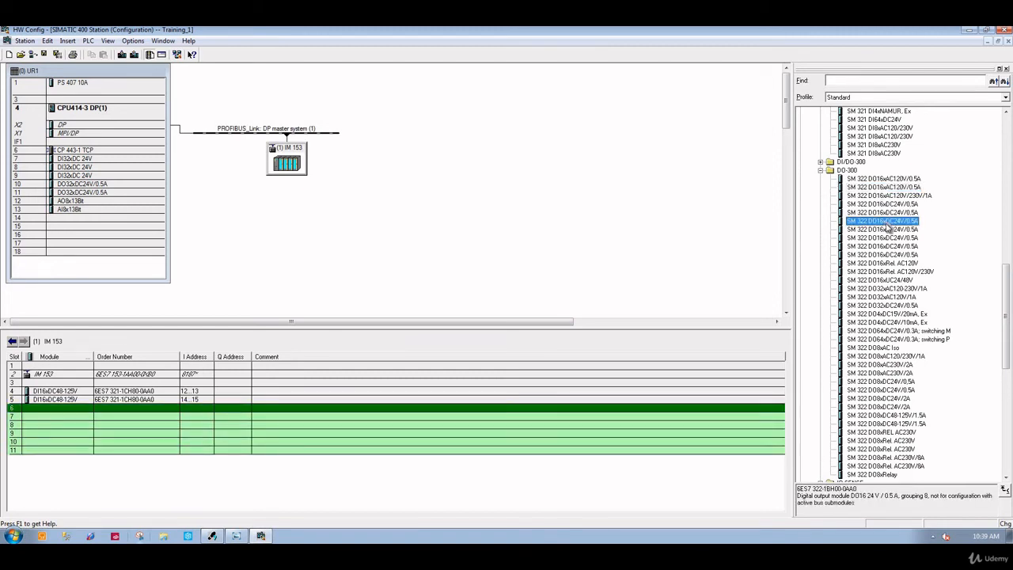
pyautogui.click(883, 212)
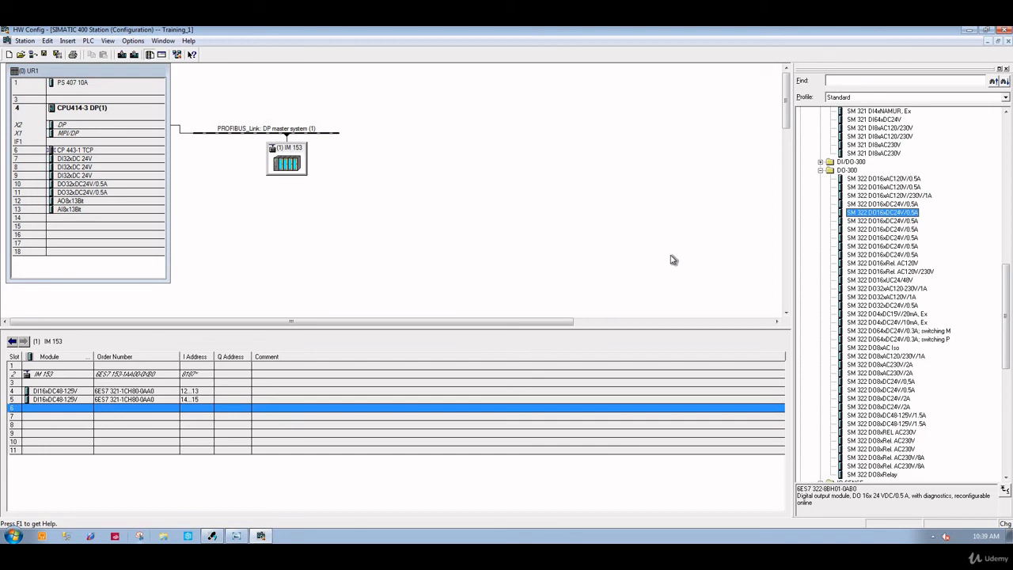
pyautogui.click(891, 221)
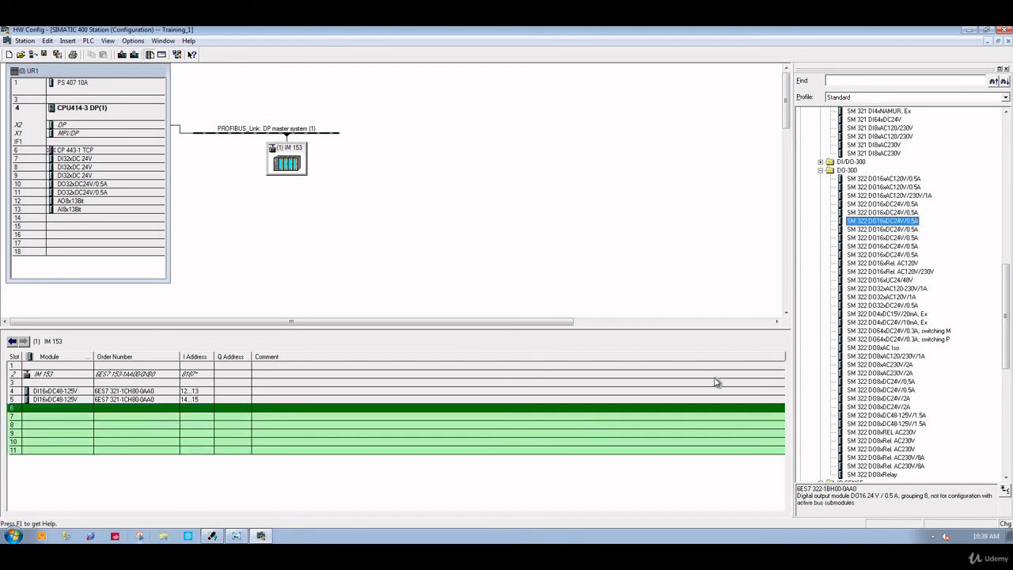
pyautogui.doubleClick(880, 223)
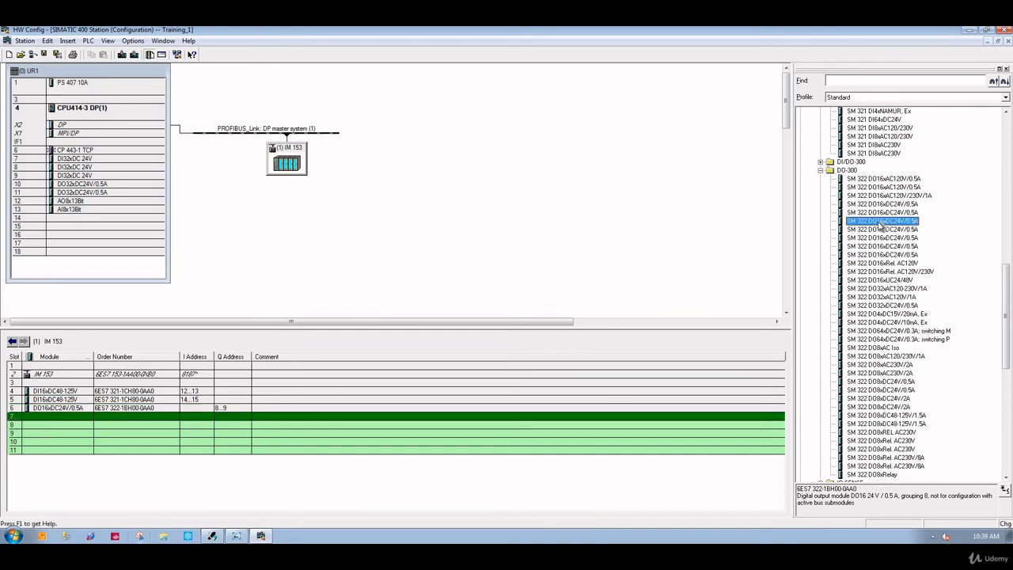
pyautogui.doubleClick(880, 223)
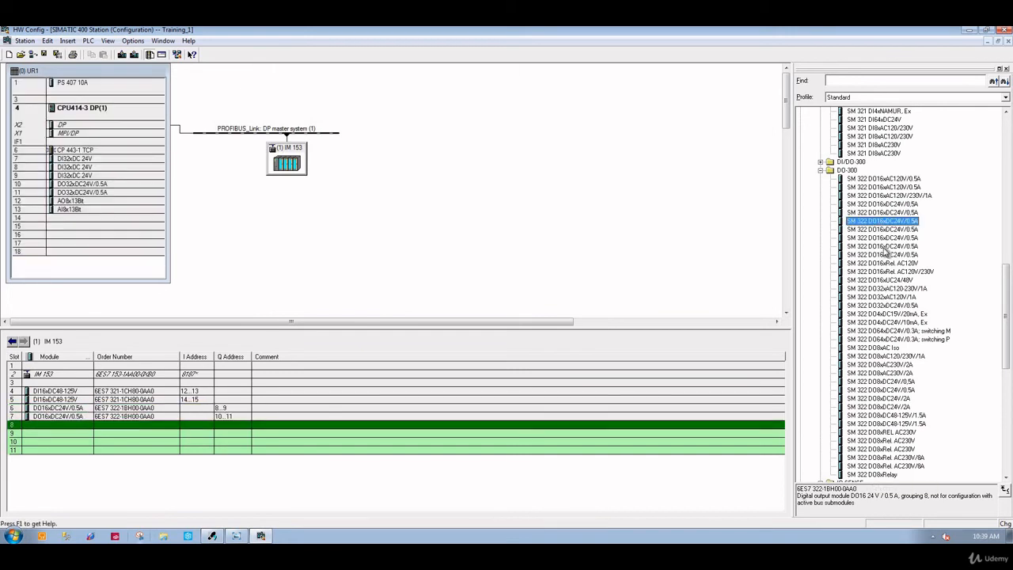
# - Insert two SM 331 AI2x12Bit modules, 6ES7 331-7KB00-0AB0, from SIMATIC 300's AI-300 folder into slots 8 and 9 of the IM 153
pyautogui.click(820, 171)
pyautogui.scroll(10, 829, 190)
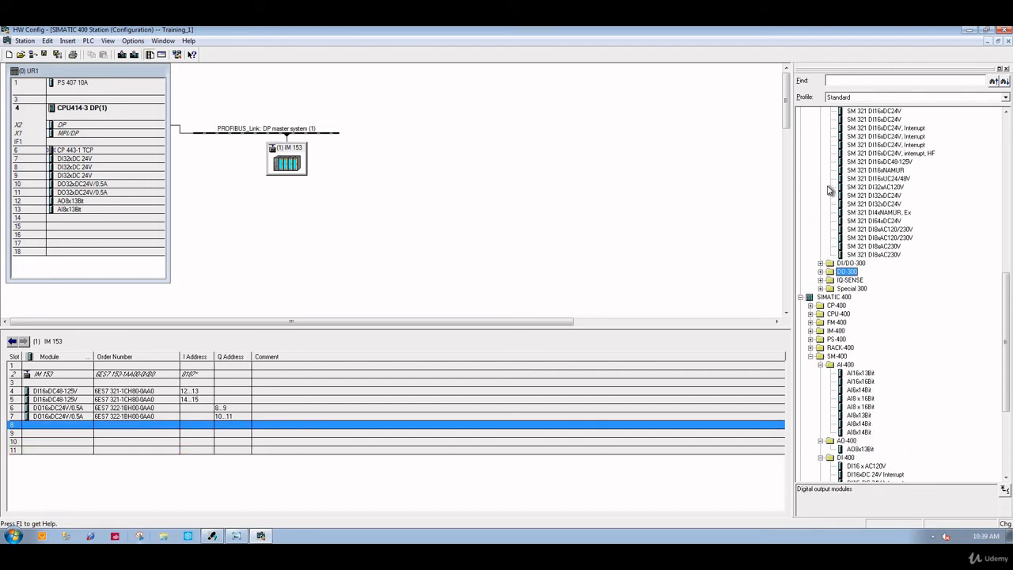
pyautogui.scroll(6, 824, 158)
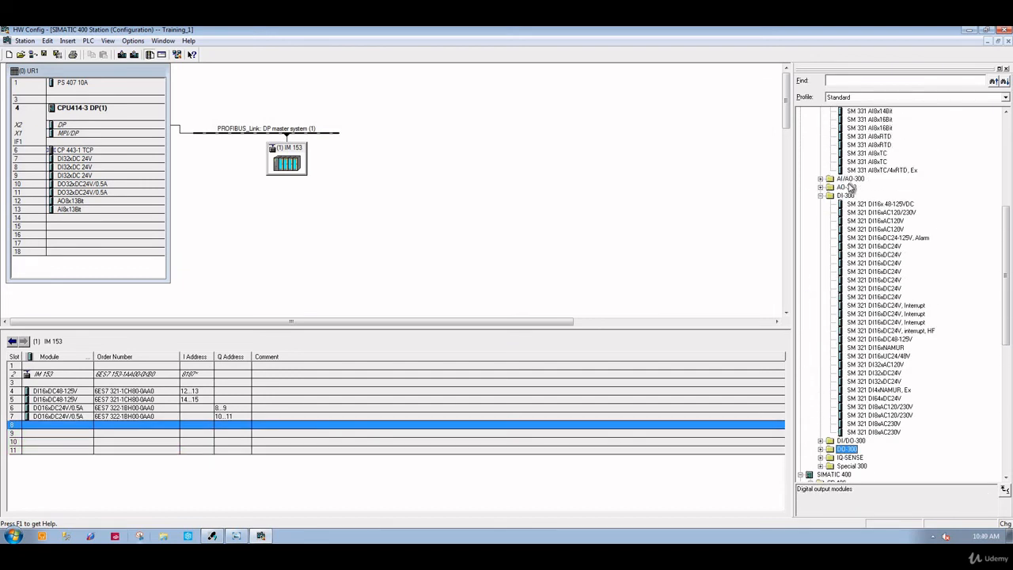
pyautogui.click(870, 119)
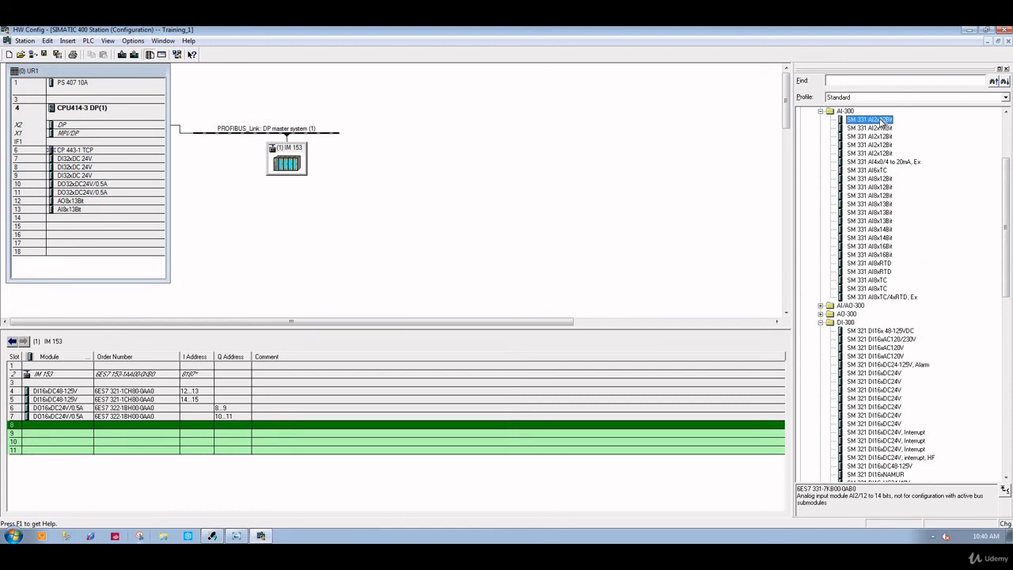
pyautogui.doubleClick(880, 122)
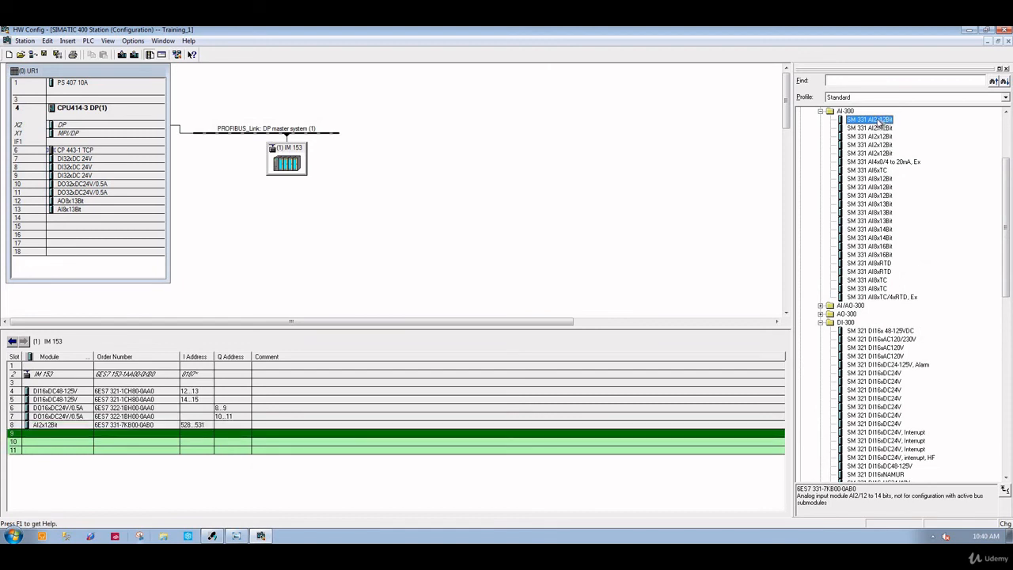
pyautogui.doubleClick(881, 123)
# - Insert an SM 332 AO2x12Bit module, 6ES7 332-5HB81-0AB0, from SIMATIC 300's AO-300 folder into slot 10 of the IM 153
pyautogui.scroll(-8, 833, 372)
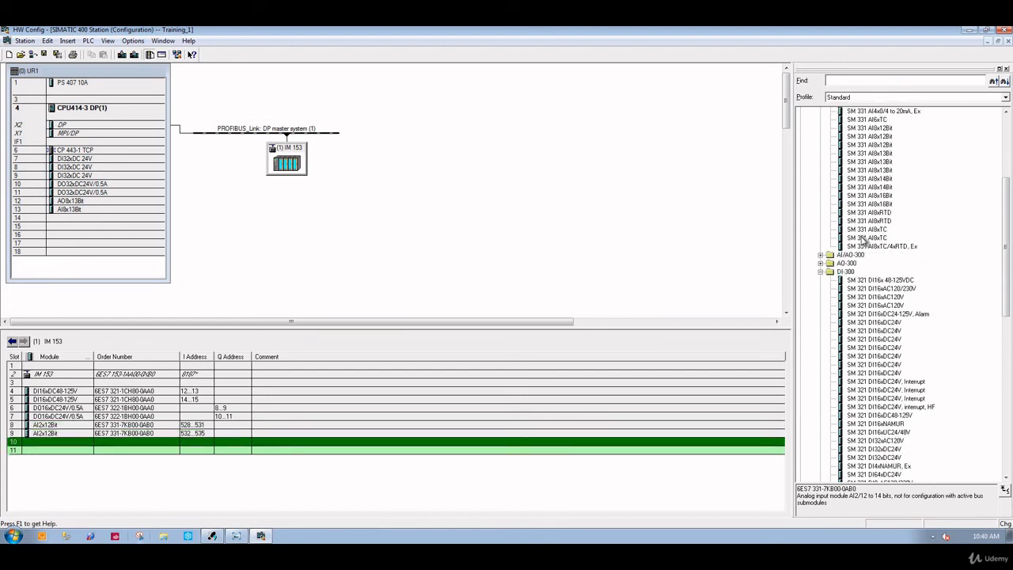
pyautogui.scroll(2, 863, 269)
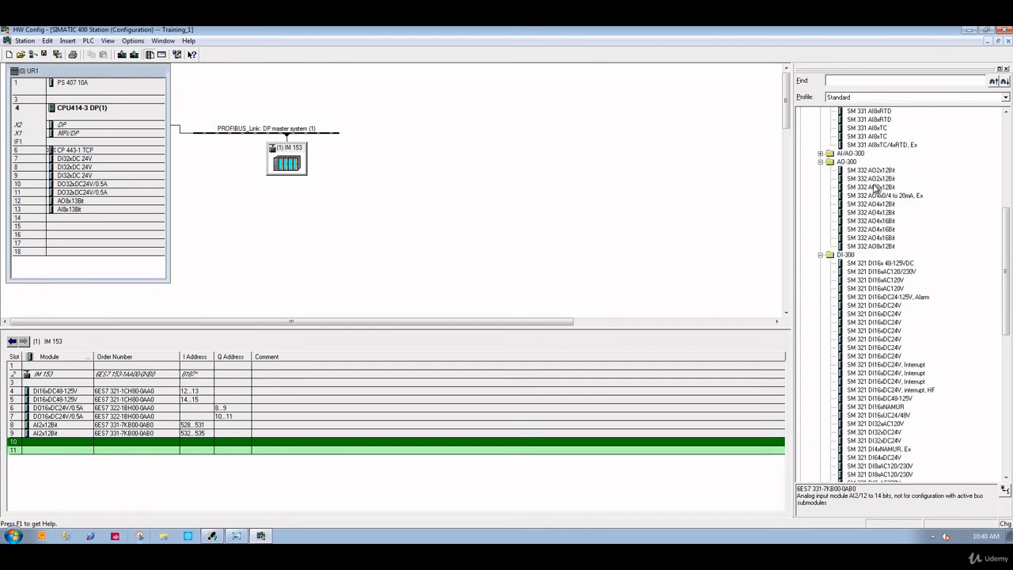
pyautogui.doubleClick(876, 187)
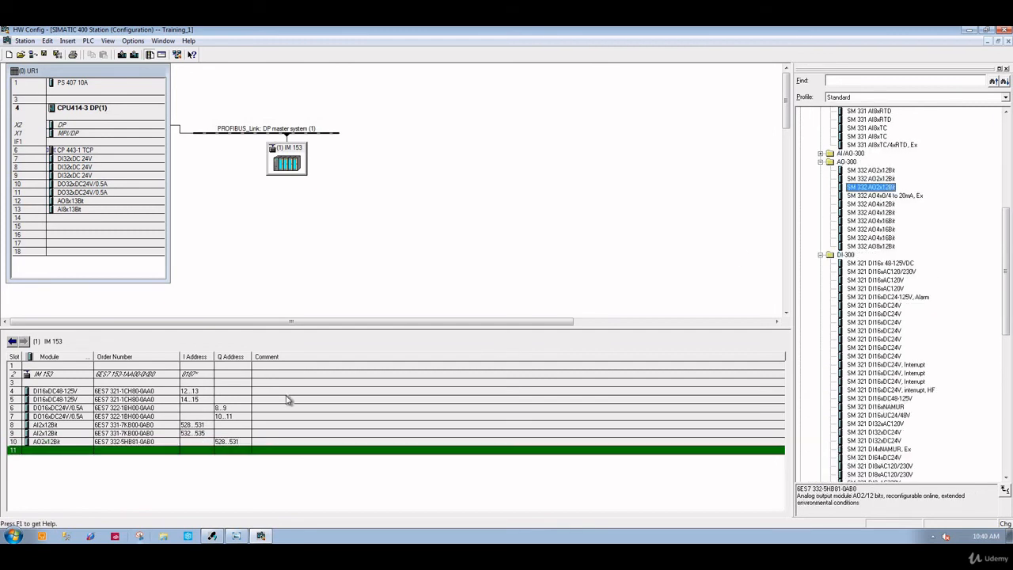
# - Copy the IM 153 station at address 1 and paste it onto the PROFIBUS_Link DP master system
pyautogui.click(293, 167)
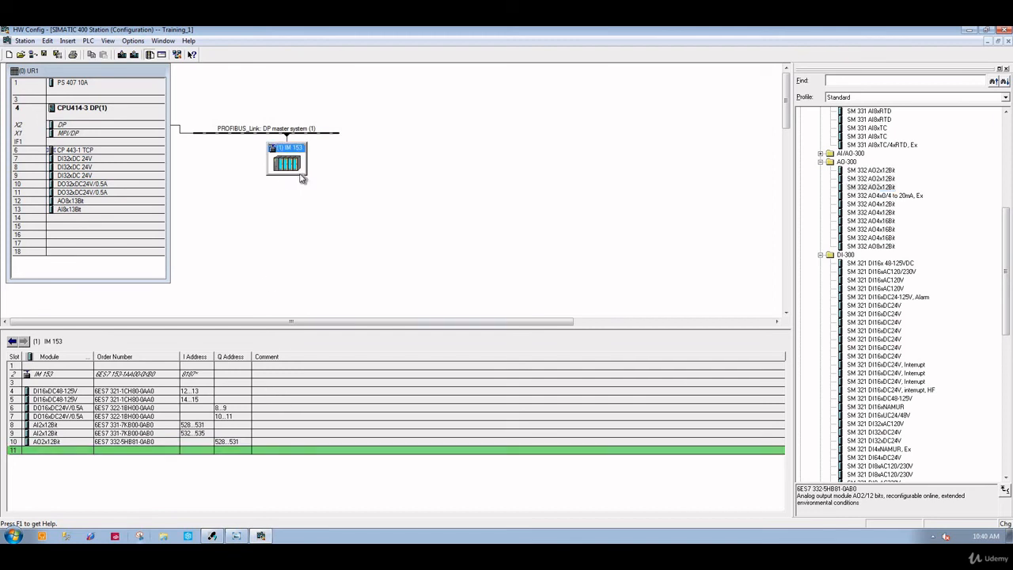
pyautogui.rightClick(293, 167)
pyautogui.click(333, 138)
pyautogui.click(332, 138)
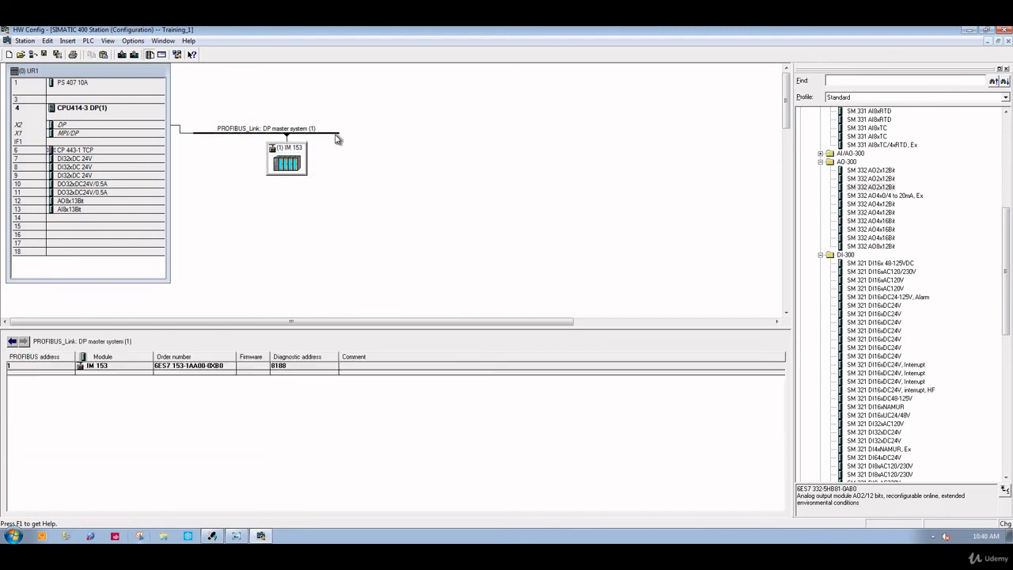
pyautogui.rightClick(335, 140)
pyautogui.click(348, 152)
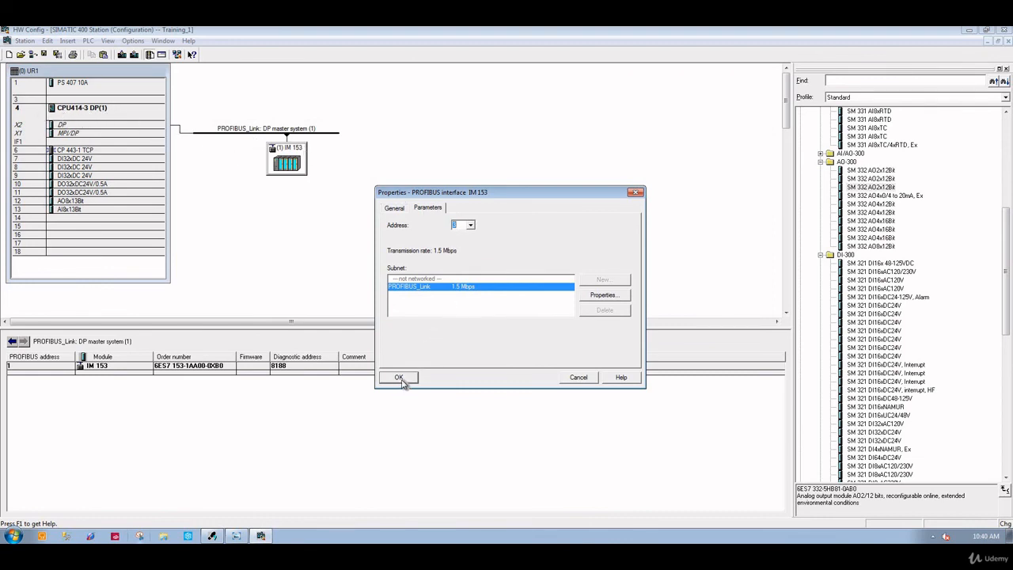
# - Confirm address 3 on PROFIBUS_Link for the pasted IM 153 and place it beside the original station
pyautogui.click(470, 224)
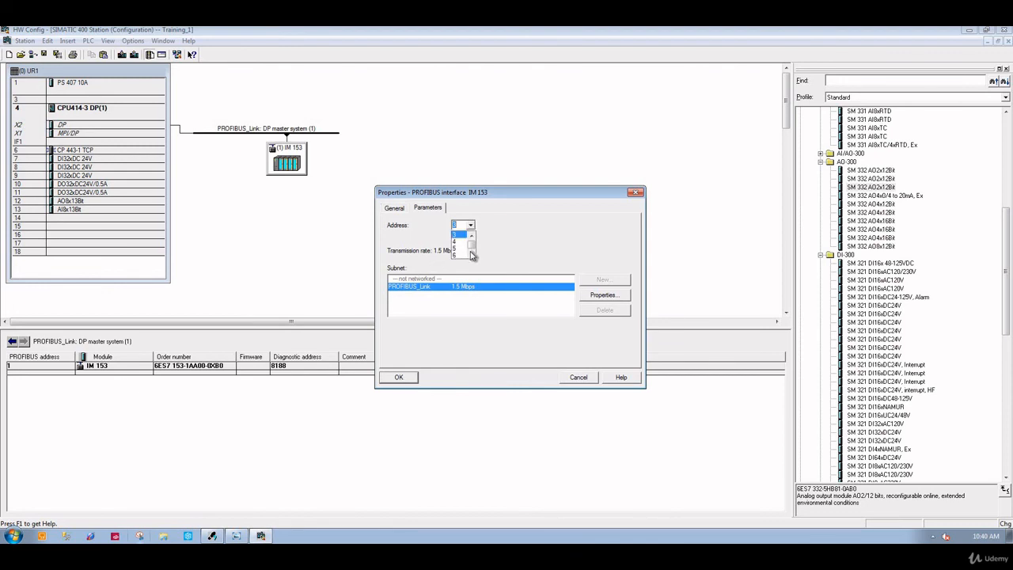
pyautogui.click(471, 253)
pyautogui.click(471, 253)
pyautogui.click(471, 253)
pyautogui.click(471, 253)
pyautogui.click(471, 253)
pyautogui.click(471, 253)
pyautogui.moveTo(472, 246); pyautogui.dragTo(471, 257)
pyautogui.click(406, 379)
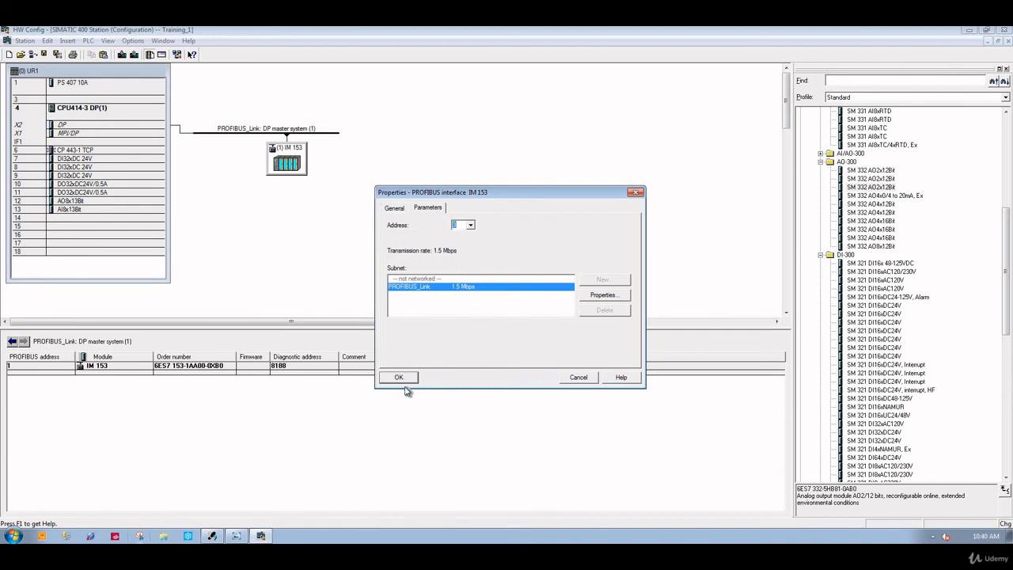
pyautogui.click(400, 378)
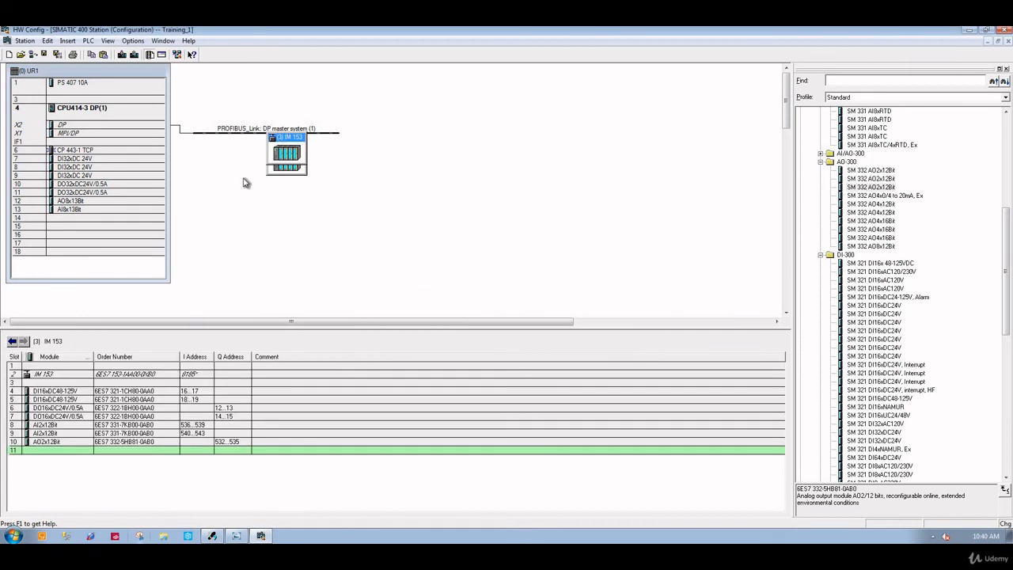
pyautogui.moveTo(287, 153); pyautogui.dragTo(361, 157)
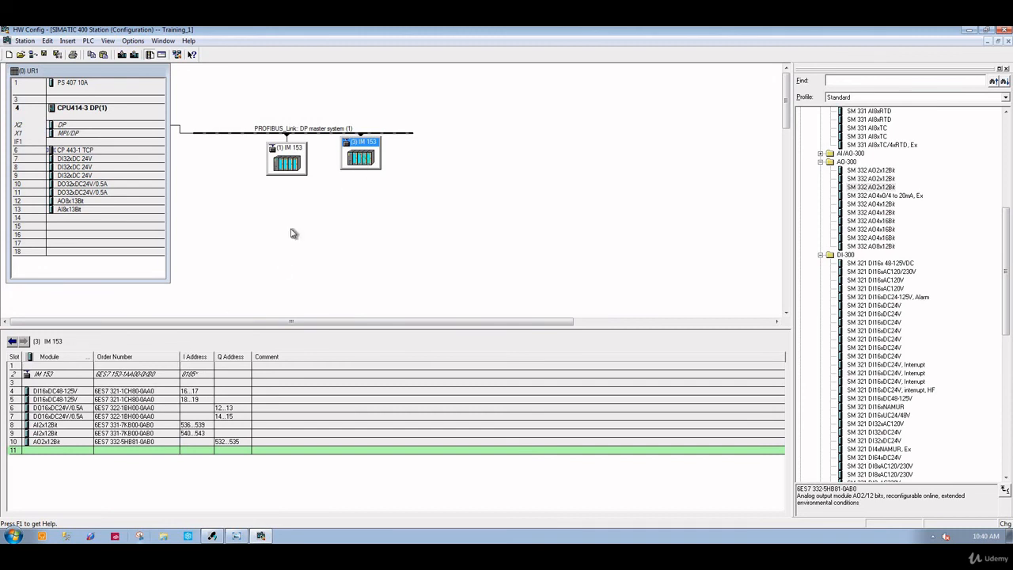
# - Delete the AO2x12Bit module in slot 10 and the DI16xDC48-125V module in slot 5 from the IM 153 at address 3
pyautogui.click(58, 444)
pyautogui.rightClick(59, 443)
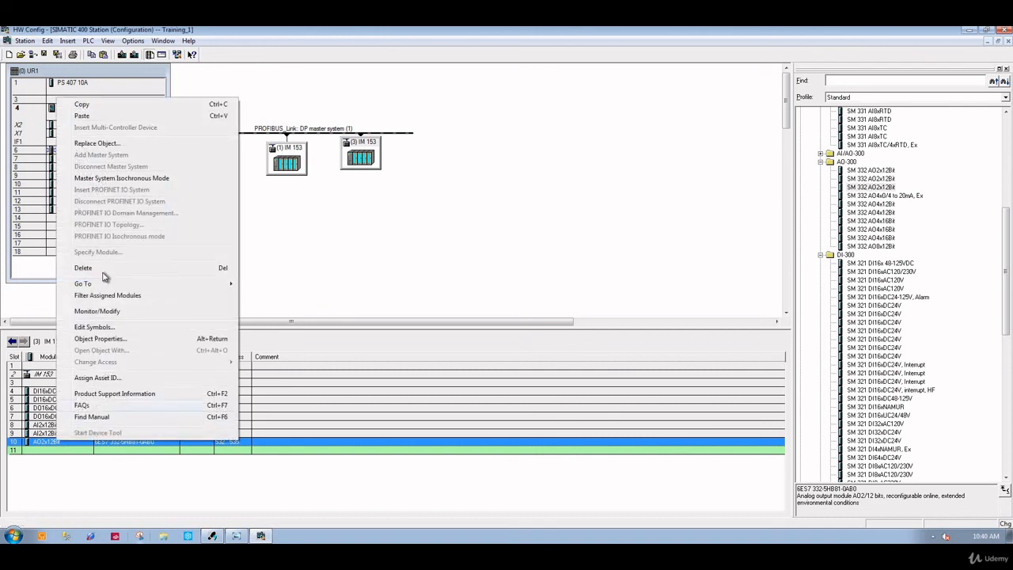
pyautogui.click(102, 268)
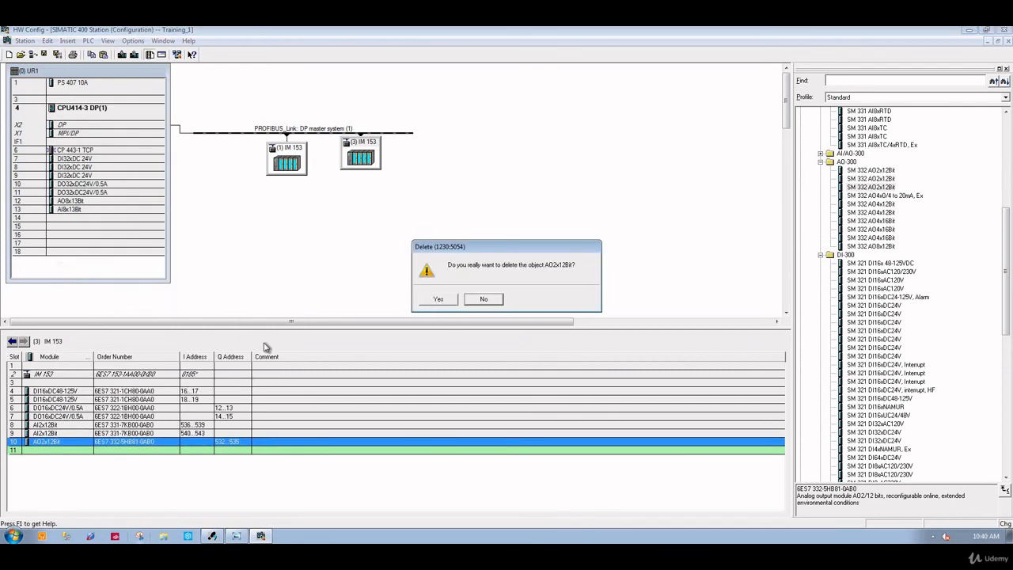
pyautogui.press('Return')
pyautogui.rightClick(62, 399)
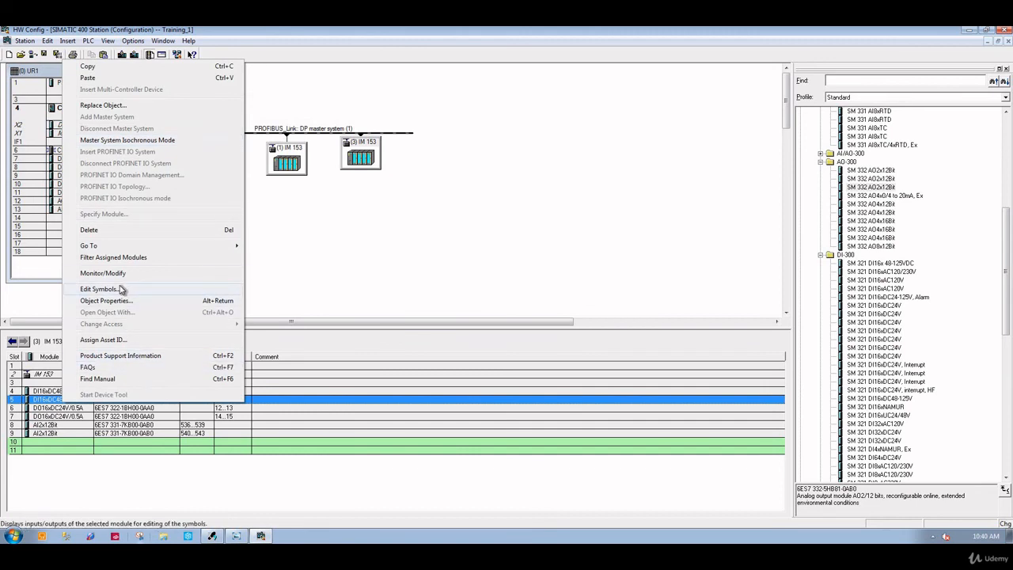
pyautogui.click(111, 233)
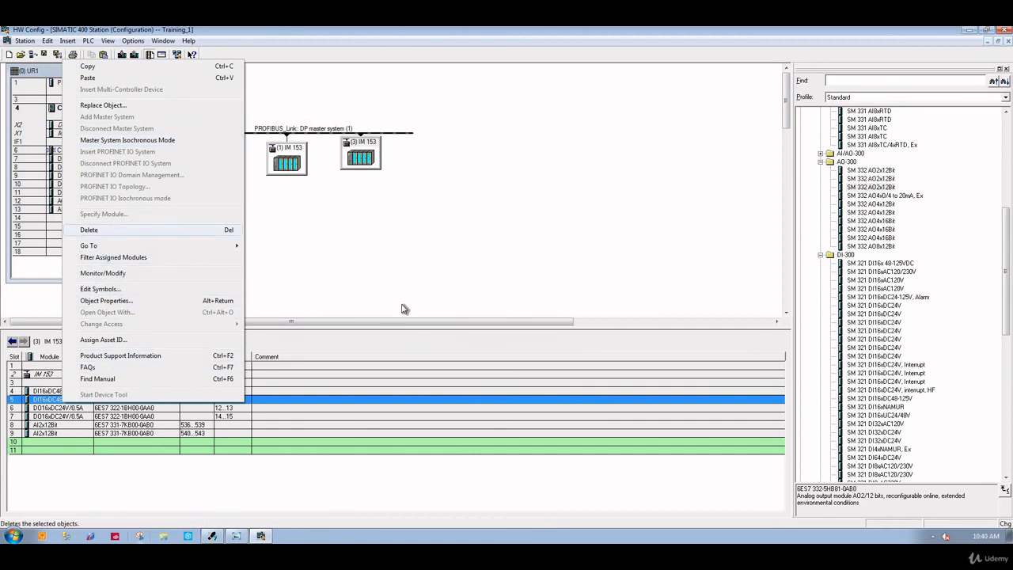
pyautogui.press('Return')
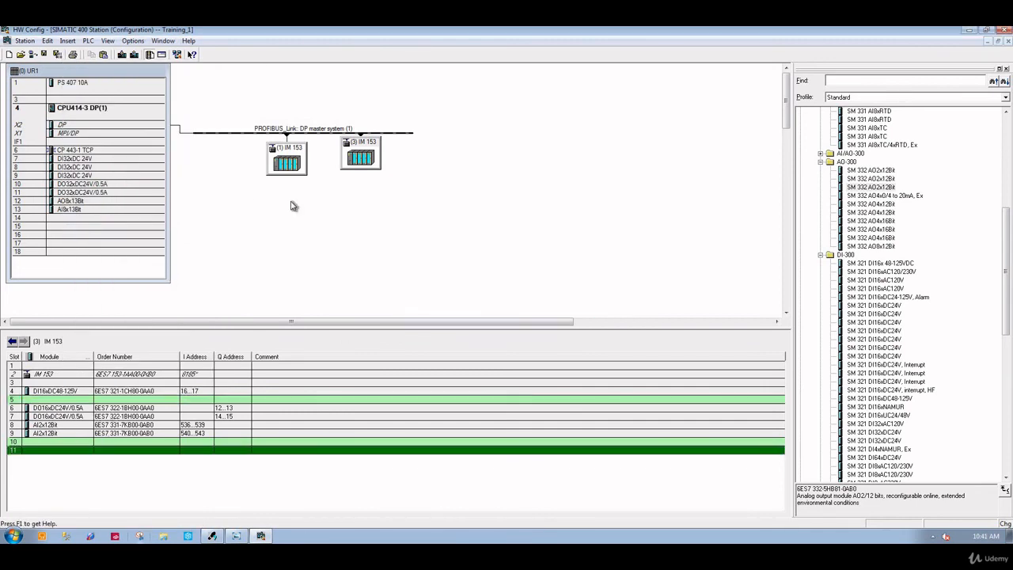
# - Paste a copy of the address 3 IM 153 onto the PROFIBUS_Link master system at address 4, placed after the other two stations
pyautogui.click(364, 169)
pyautogui.moveTo(366, 170); pyautogui.dragTo(373, 159)
pyautogui.rightClick(372, 159)
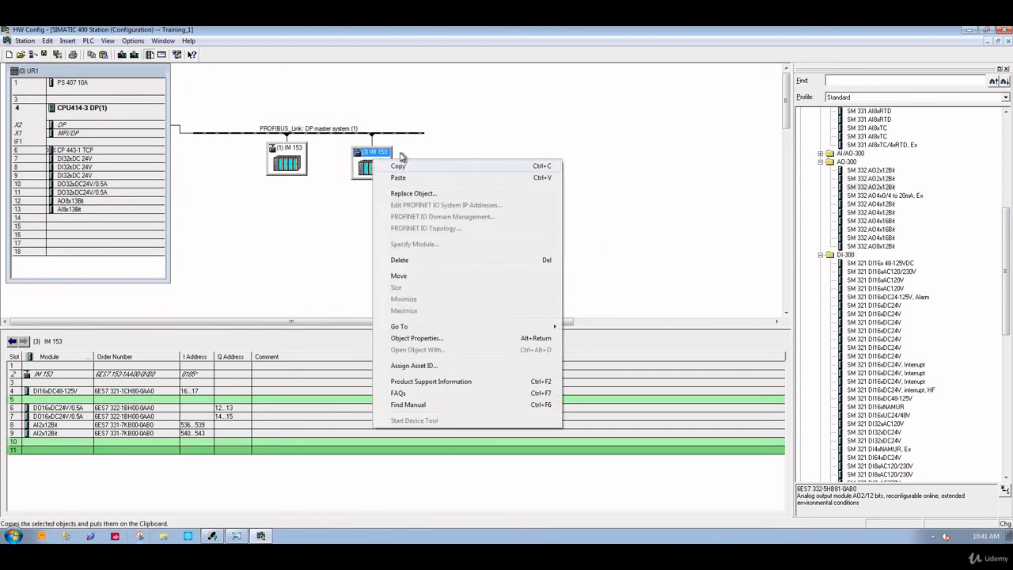
pyautogui.click(415, 149)
pyautogui.click(422, 138)
pyautogui.rightClick(421, 137)
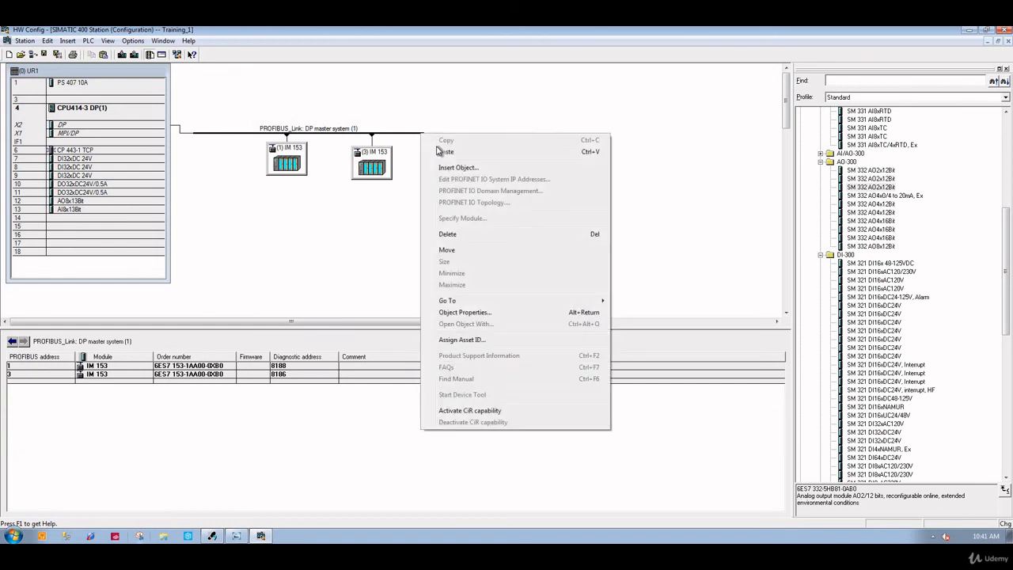
pyautogui.click(443, 150)
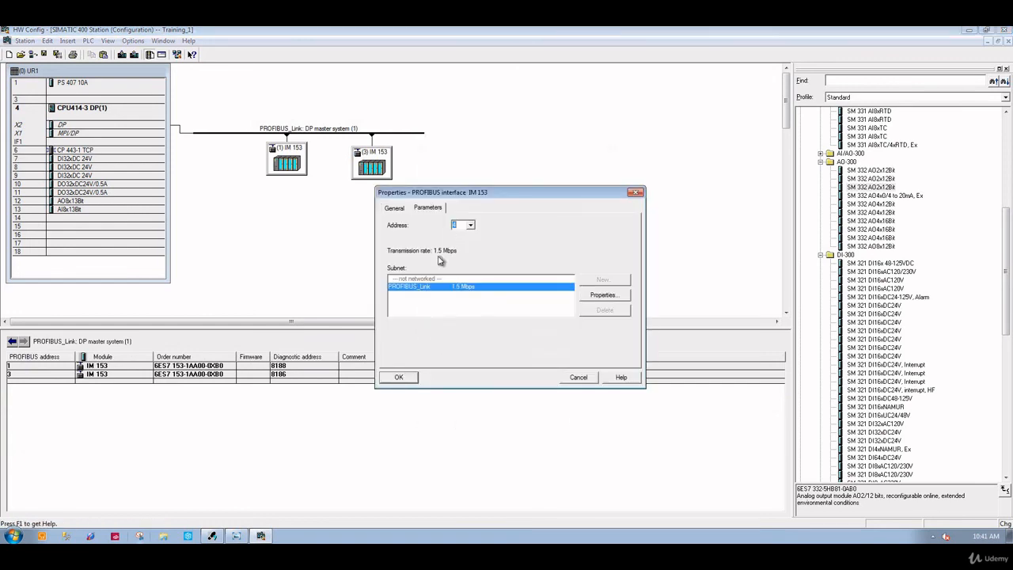
pyautogui.click(405, 378)
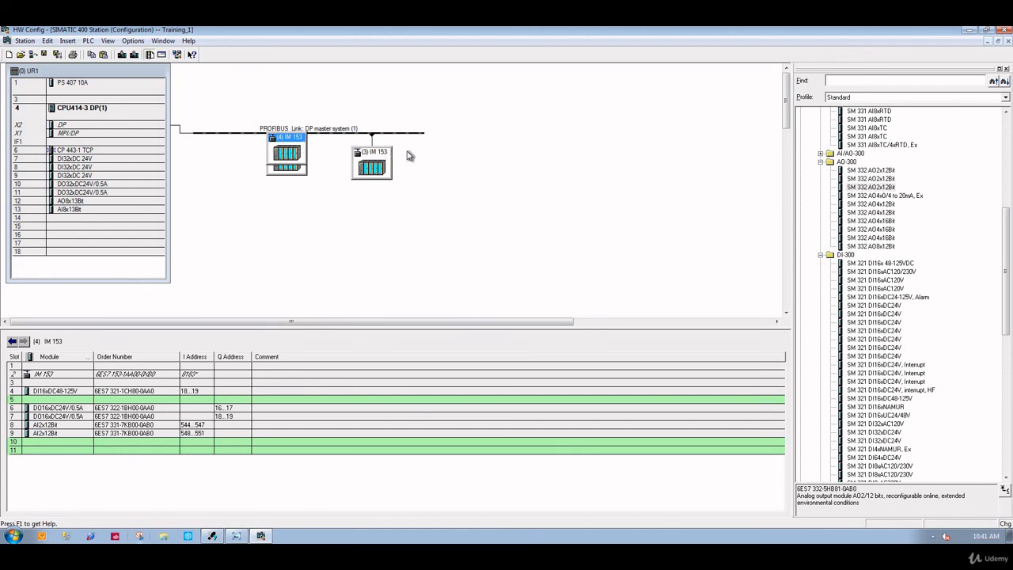
pyautogui.moveTo(290, 151); pyautogui.dragTo(456, 158)
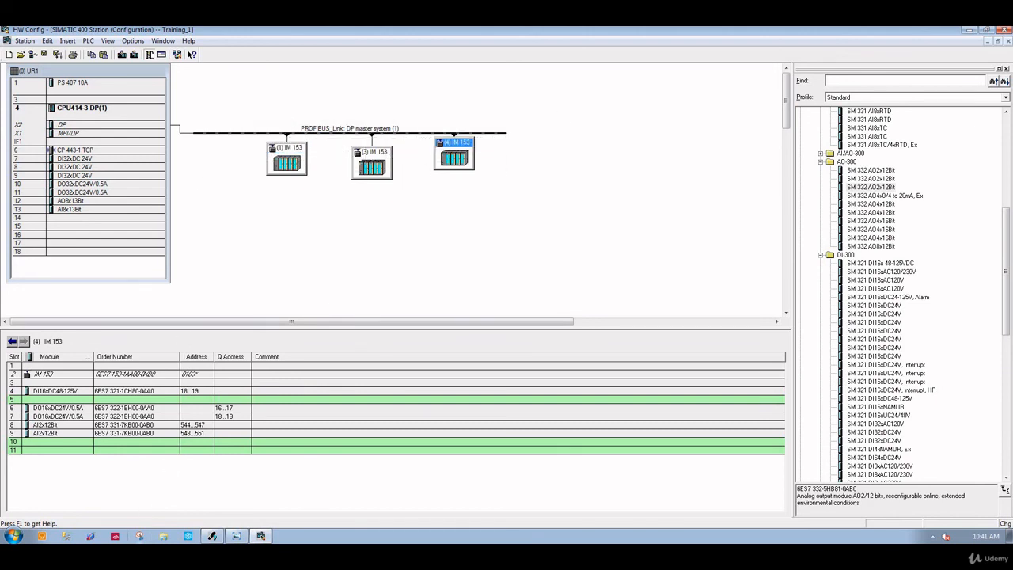
# - Switch to SIMATIC Manager and examine the organization blocks and the insertable object types in the S7 program's Blocks folder
pyautogui.click(216, 538)
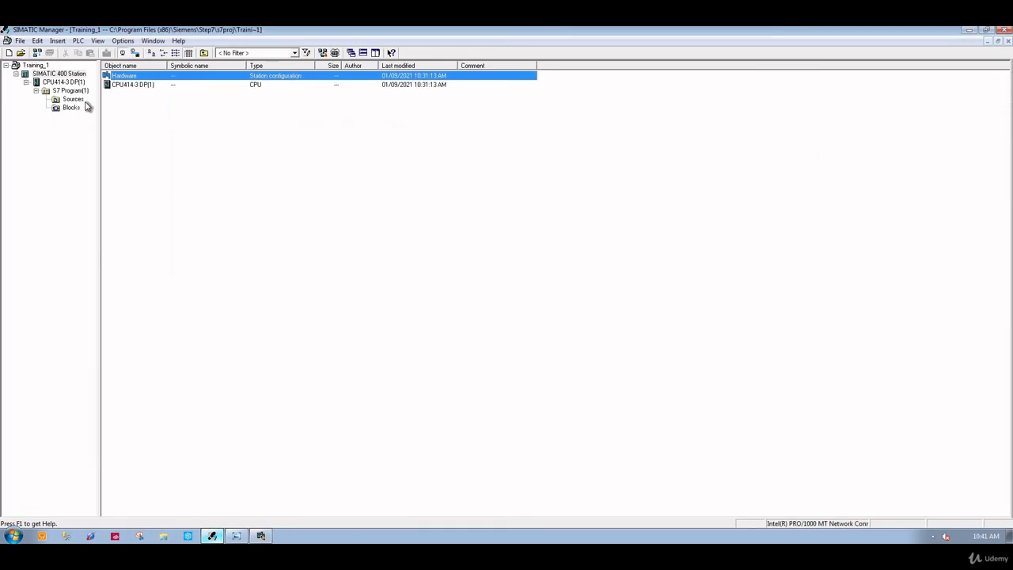
pyautogui.click(71, 108)
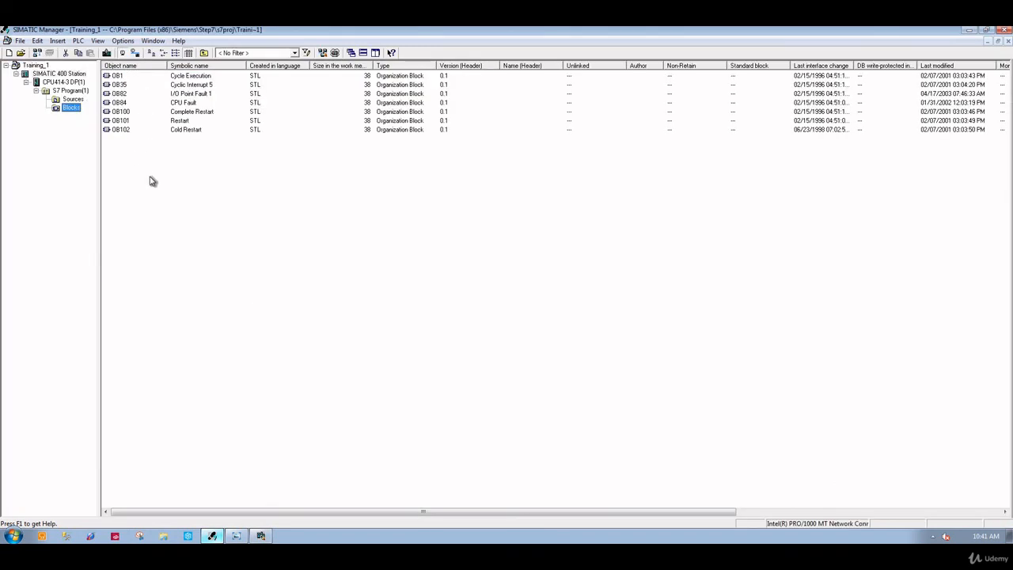
pyautogui.rightClick(71, 108)
pyautogui.moveTo(194, 168)
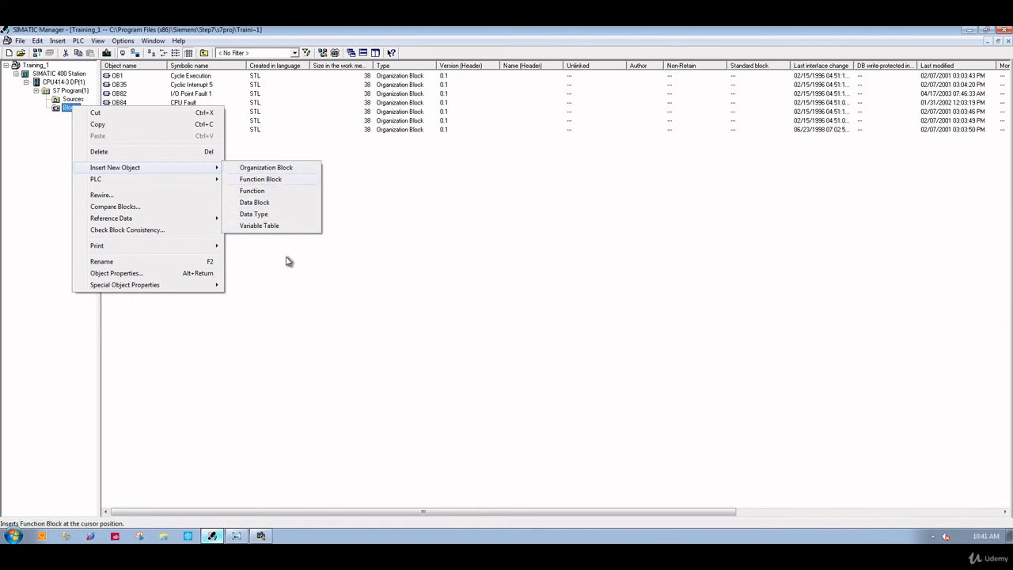
pyautogui.click(271, 324)
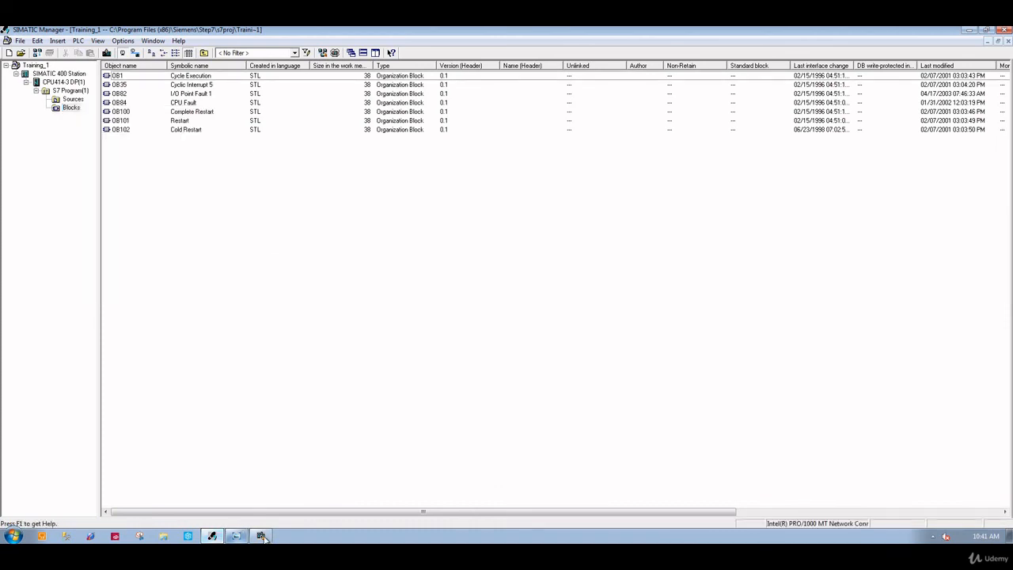